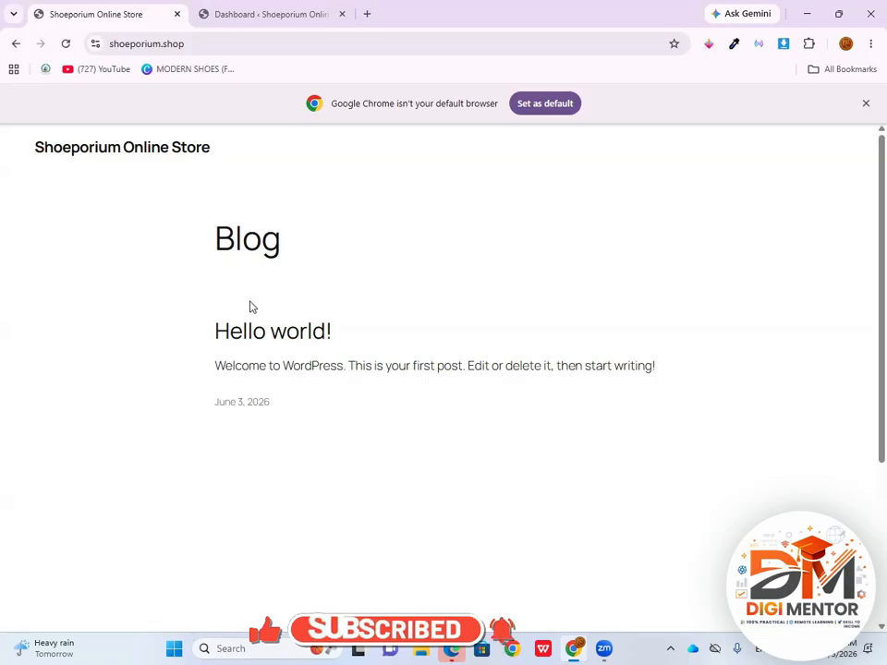
Open the catalogue for adding new themes from the Shoeporium site's WordPress dashboard
click(266, 16)
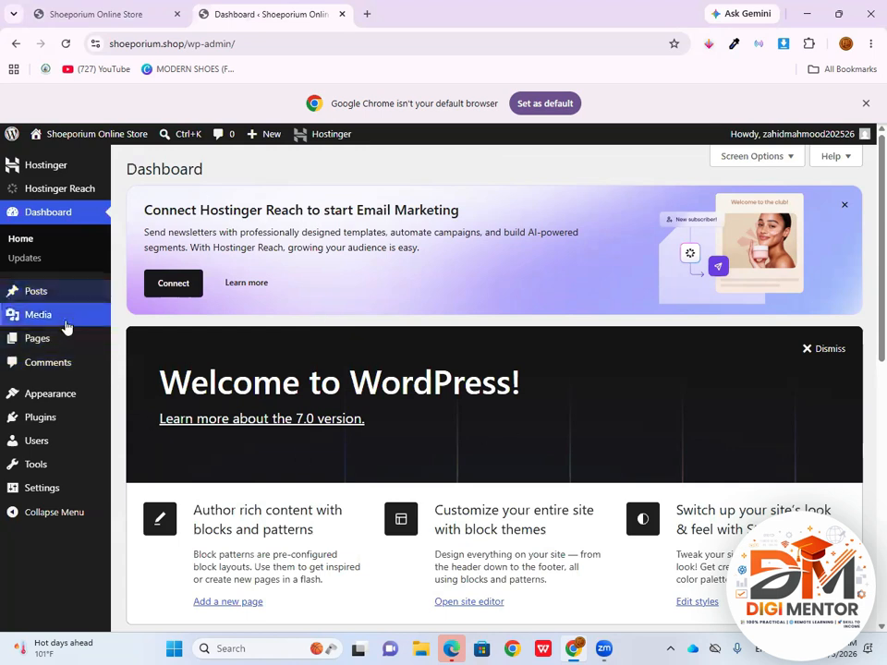
mouse_move(67, 290)
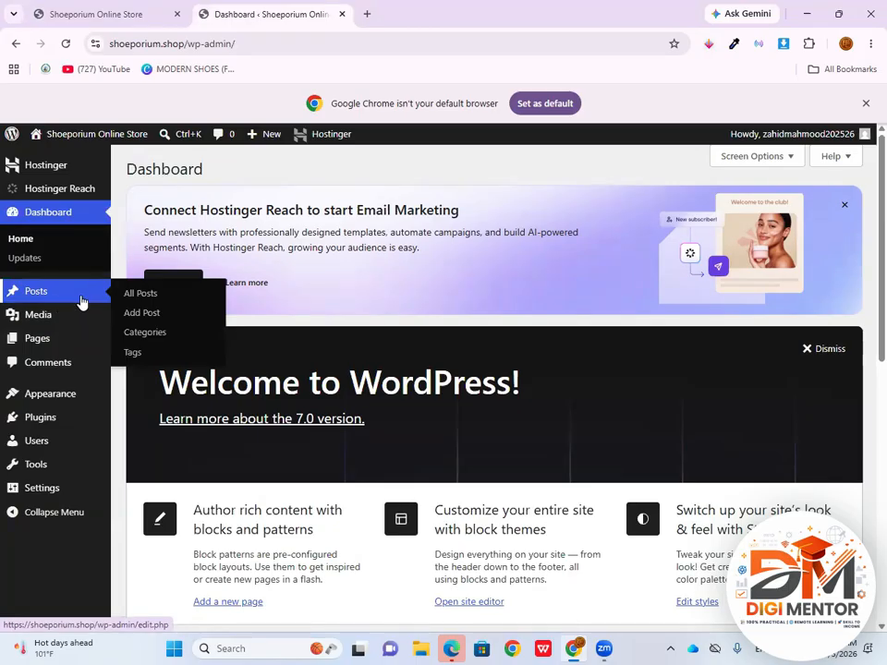
mouse_move(63, 349)
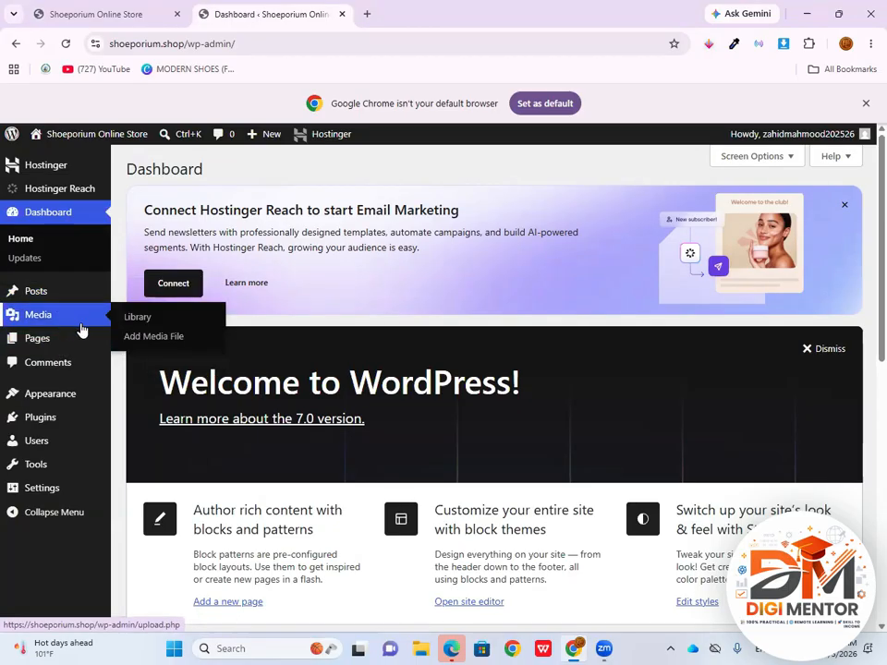
mouse_move(73, 409)
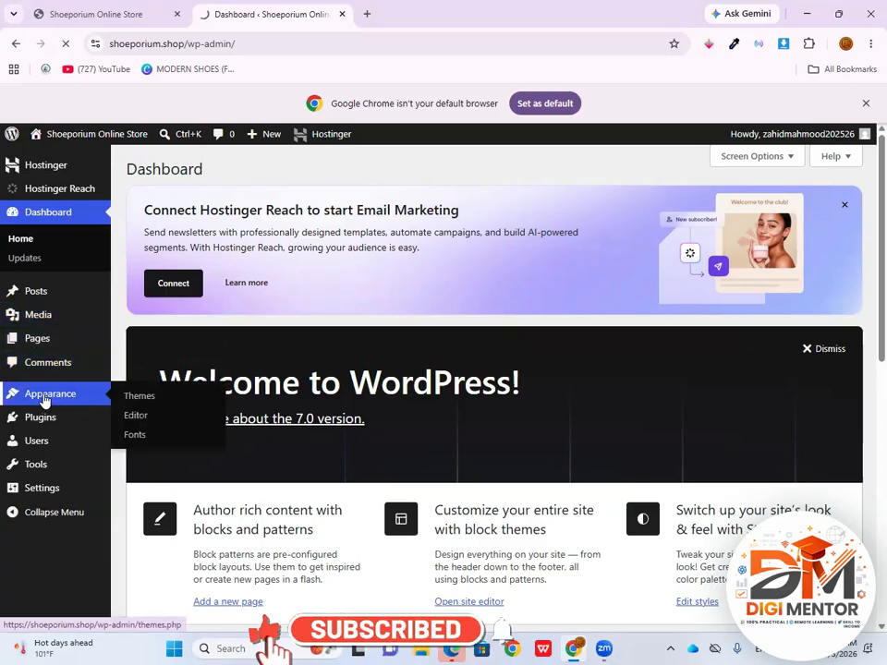
click(45, 397)
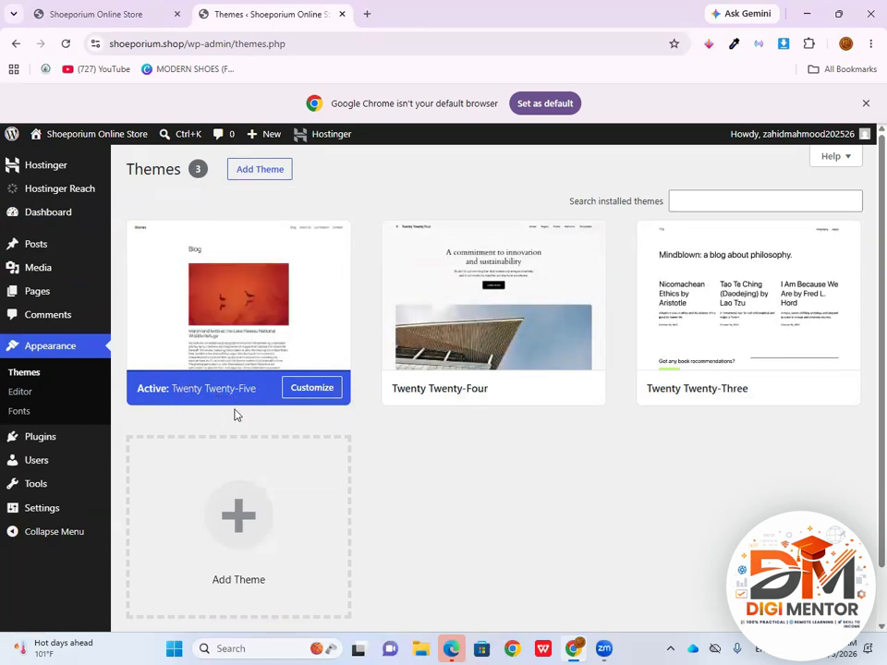
click(265, 176)
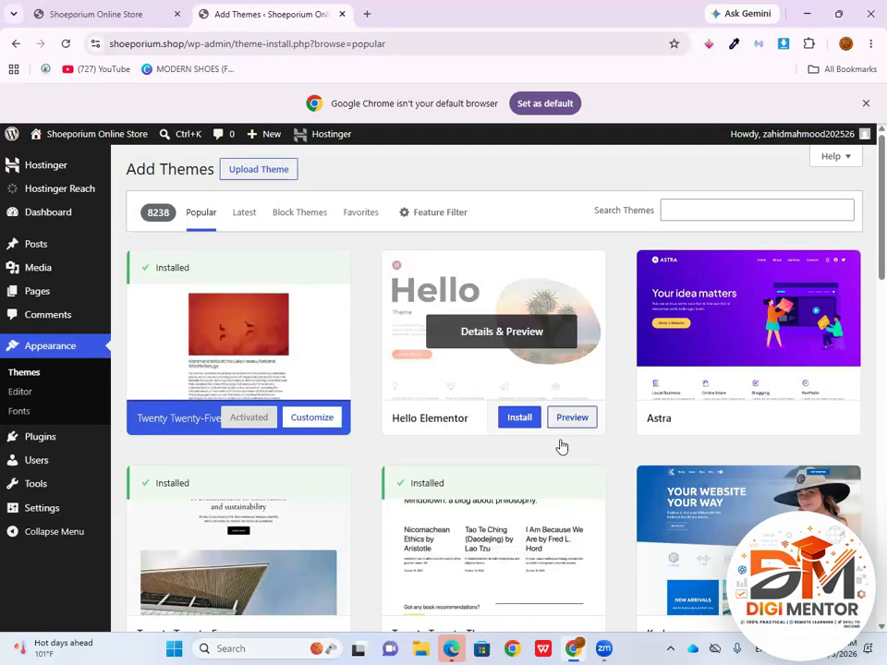
Browse the popular themes and open the preview of the Astra theme
scroll(513, 435, down, 3)
scroll(476, 454, up, 3)
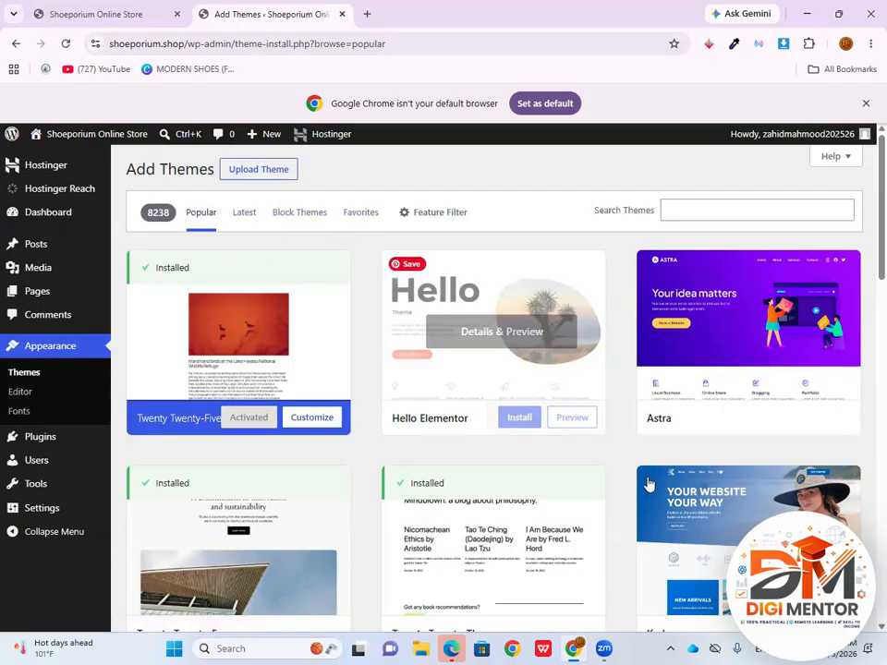
mouse_move(660, 352)
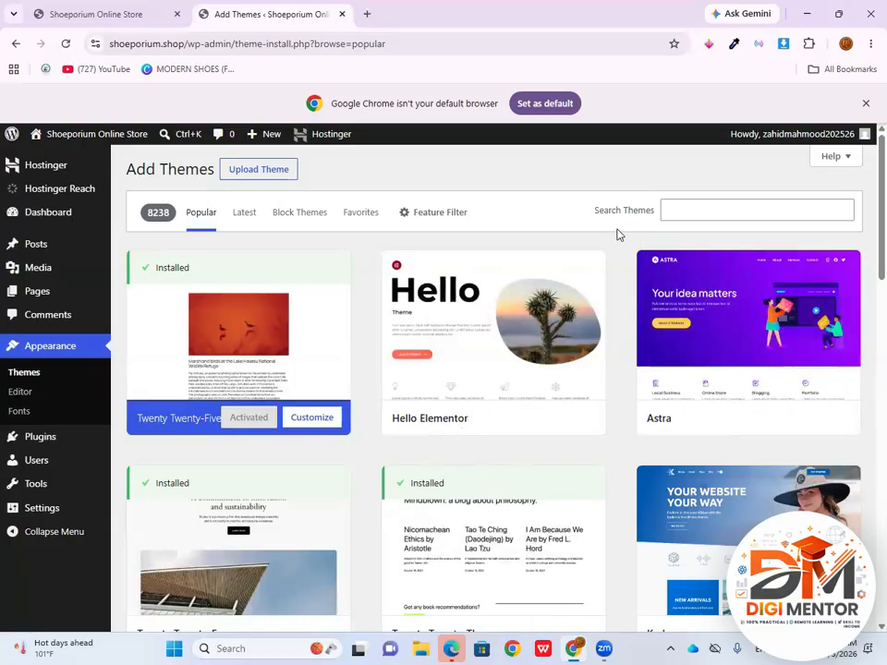
click(698, 212)
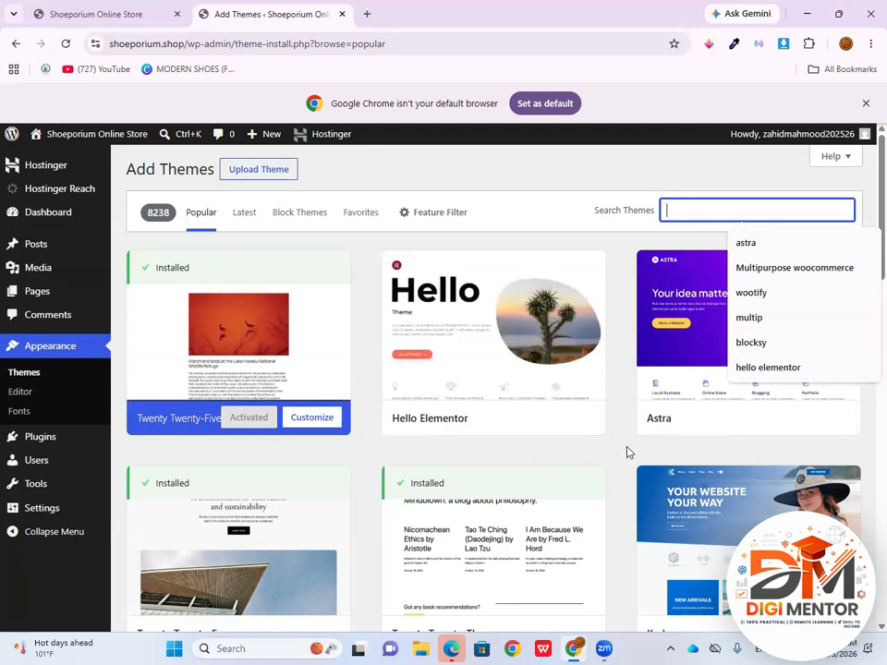
mouse_move(666, 427)
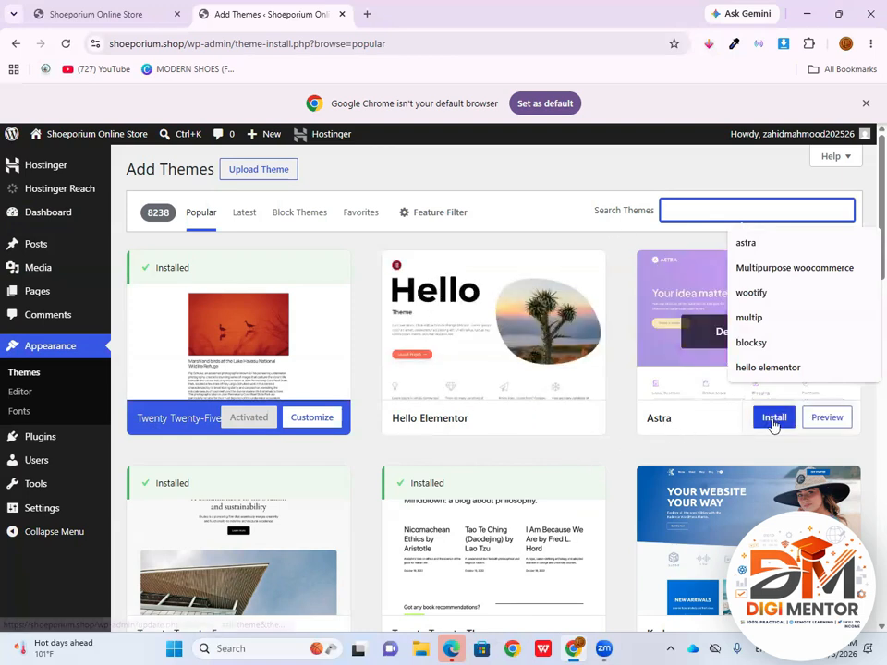
click(820, 421)
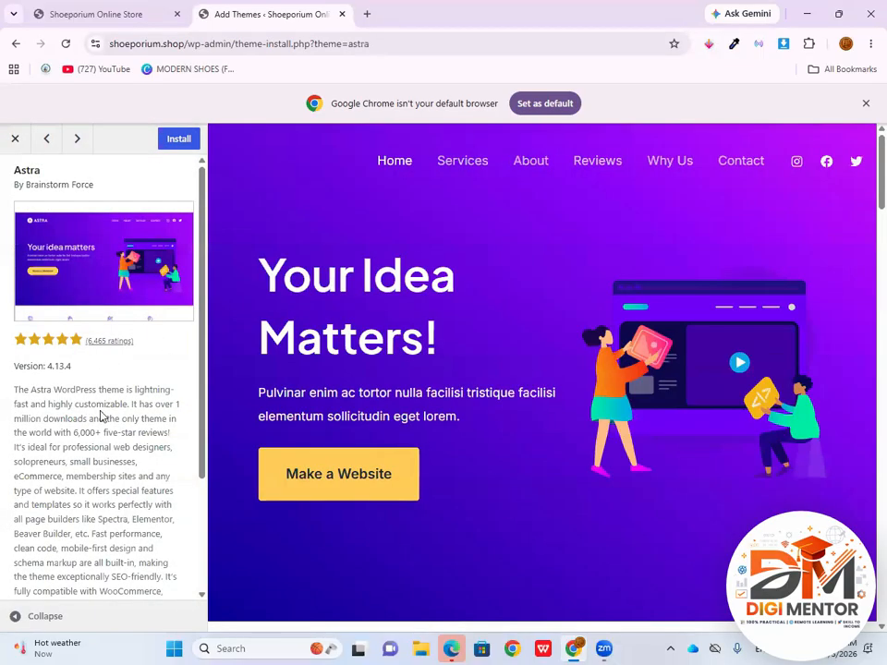
Look through Astra's description and demo page, and install and activate the theme from its preview
scroll(152, 407, down, 3)
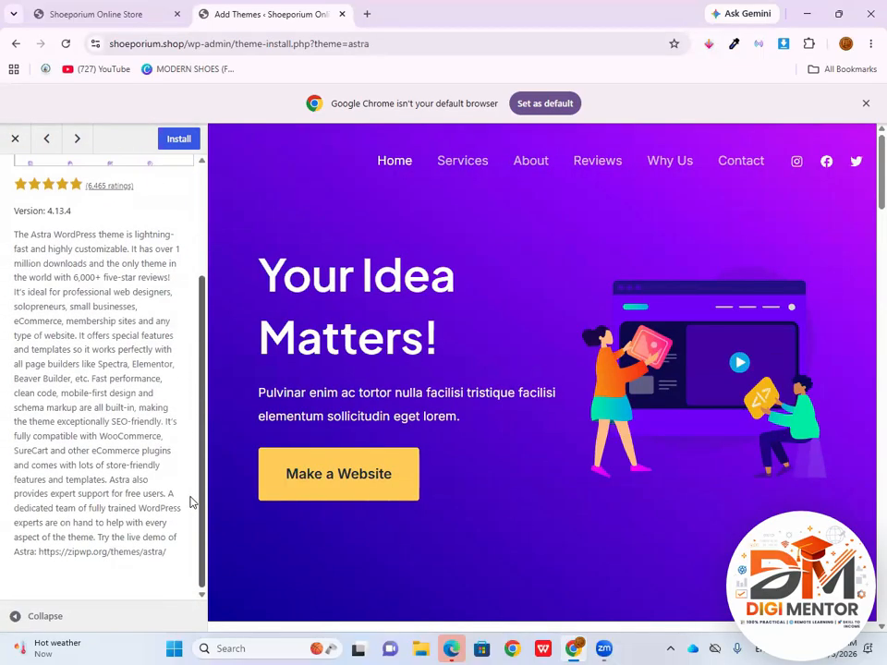
scroll(153, 453, up, 3)
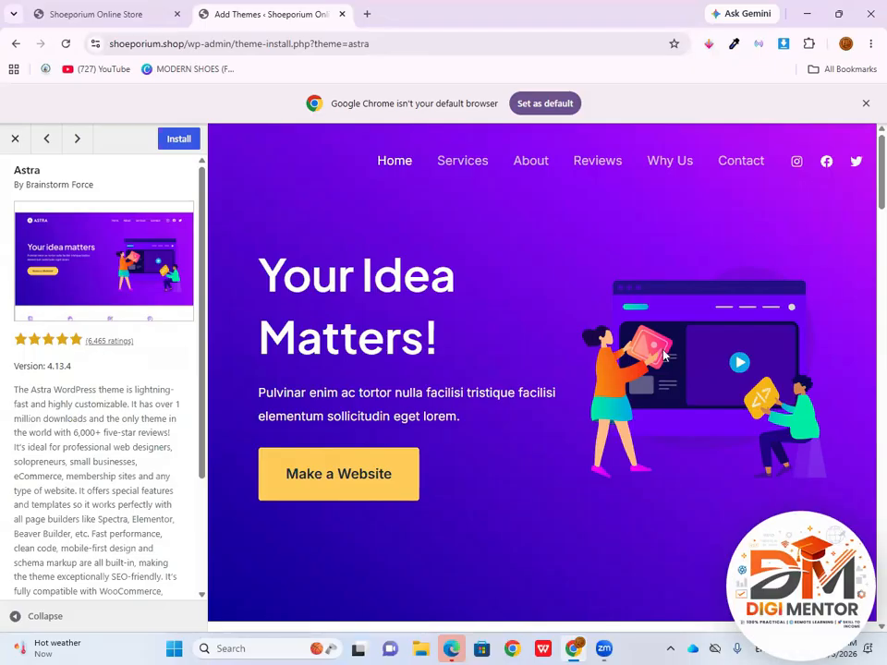
scroll(661, 359, down, 1)
scroll(661, 359, down, 5)
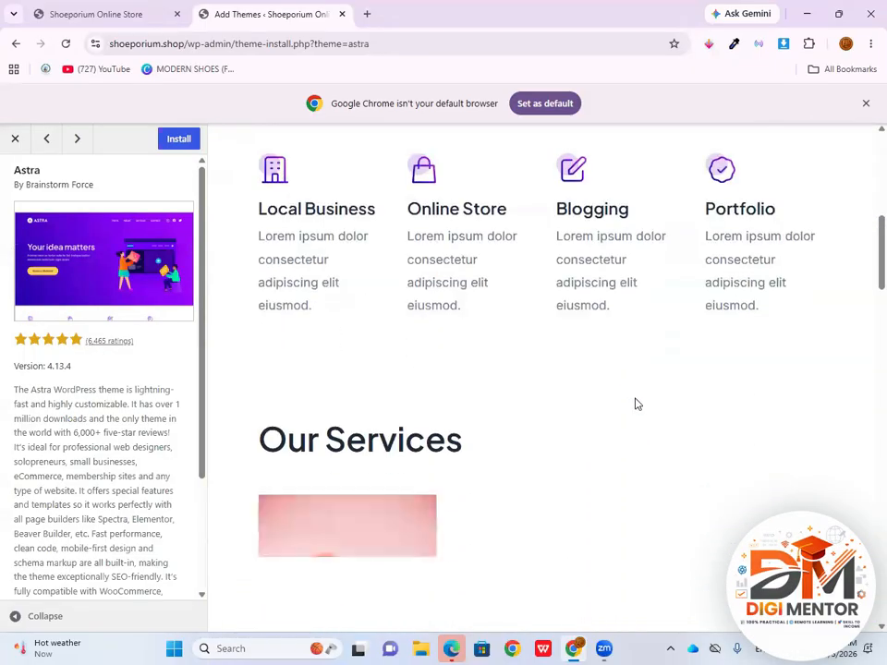
scroll(635, 404, up, 4)
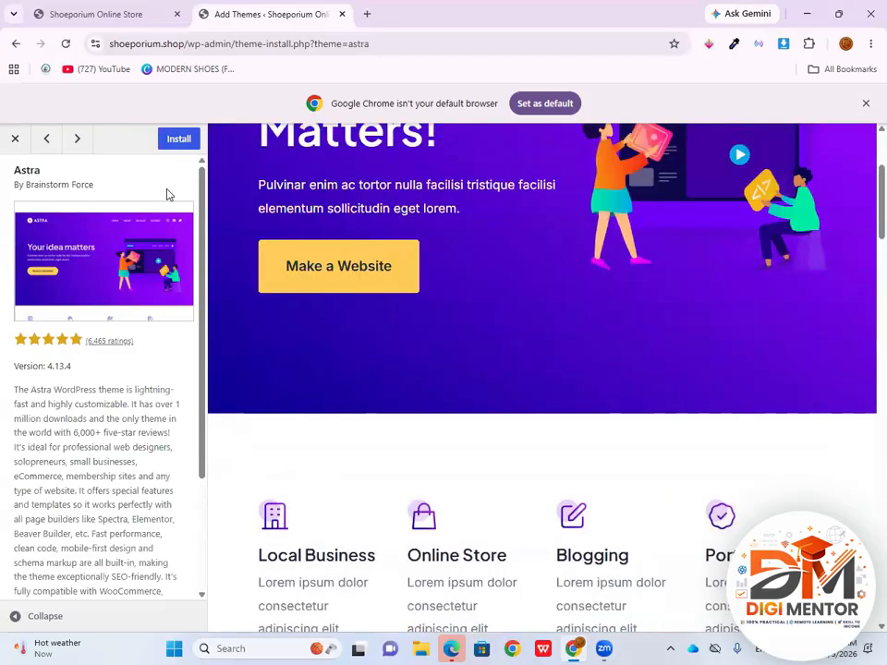
click(178, 139)
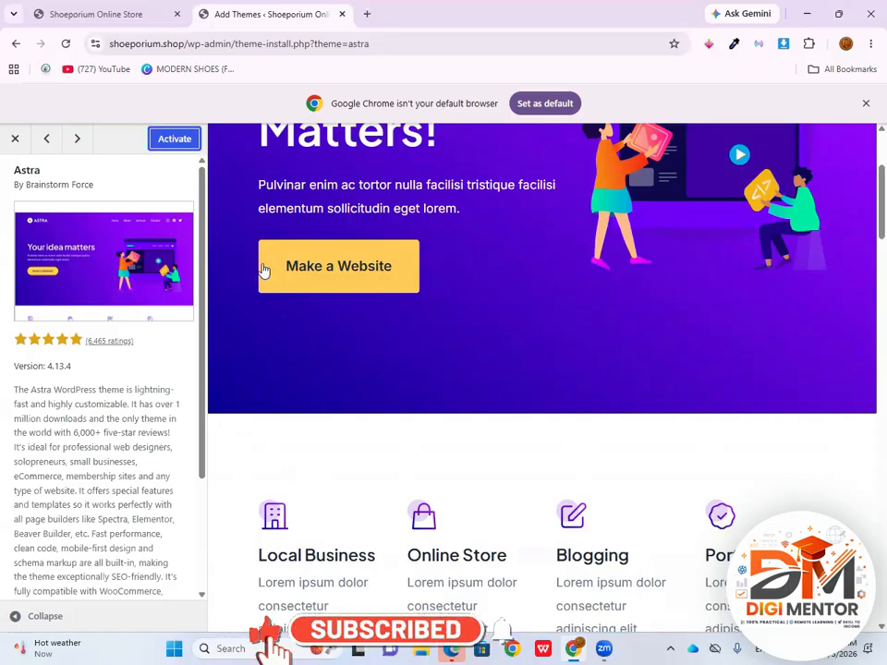
click(175, 140)
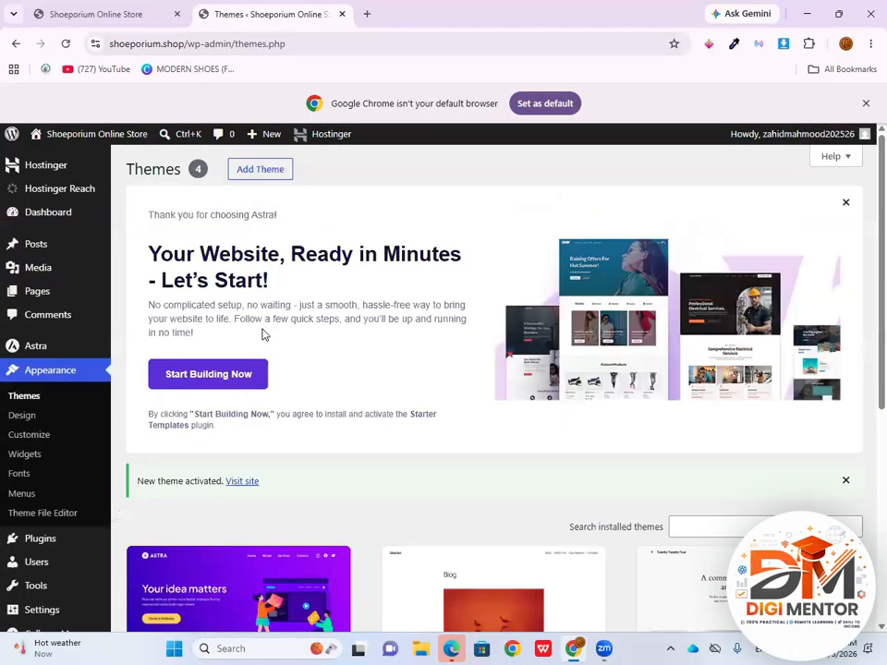
Delete the inactive themes Twenty Twenty-Five, Twenty Twenty-Four and Twenty Twenty-Three from the installed themes
scroll(320, 477, down, 3)
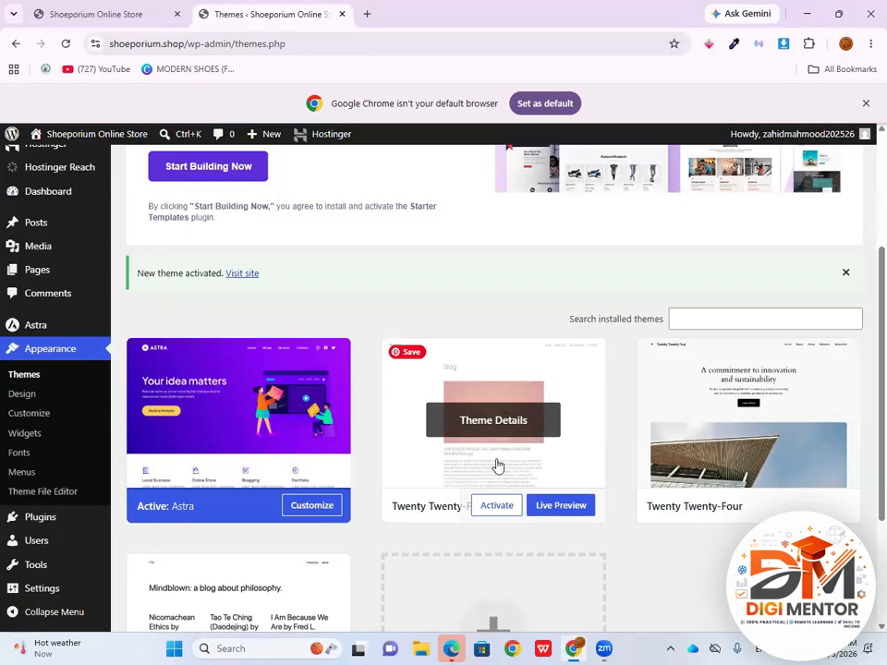
scroll(495, 432, down, 2)
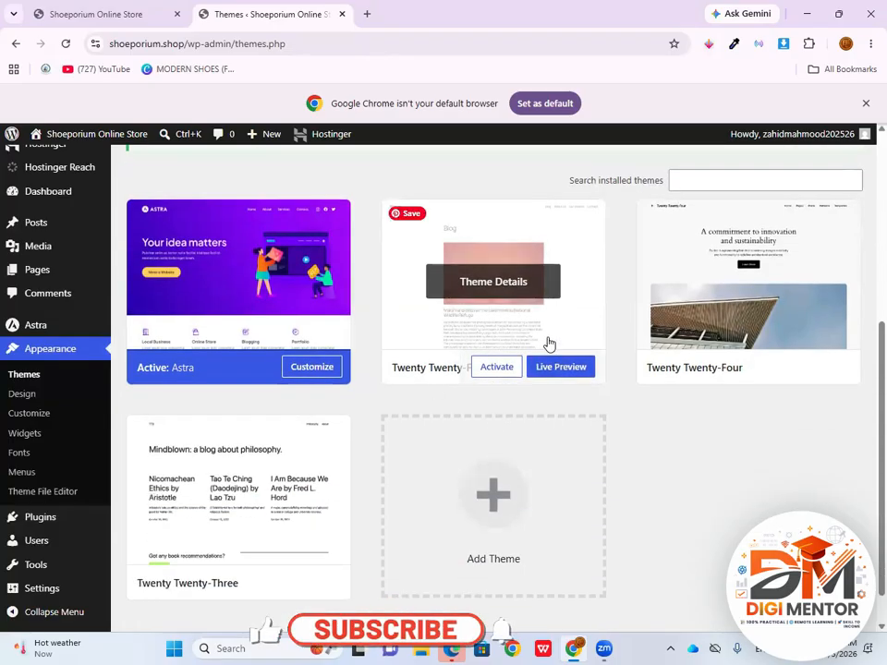
click(576, 315)
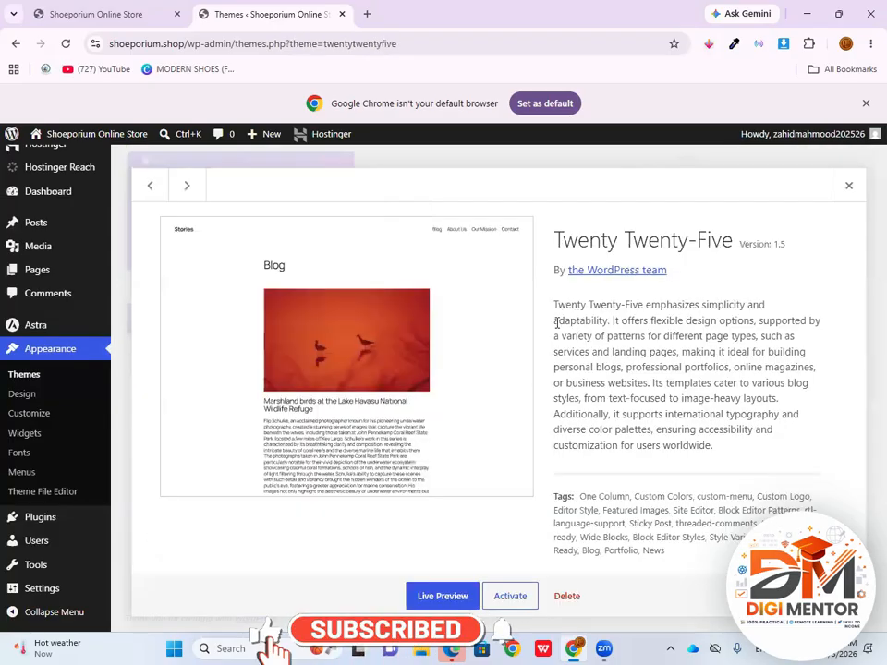
click(571, 597)
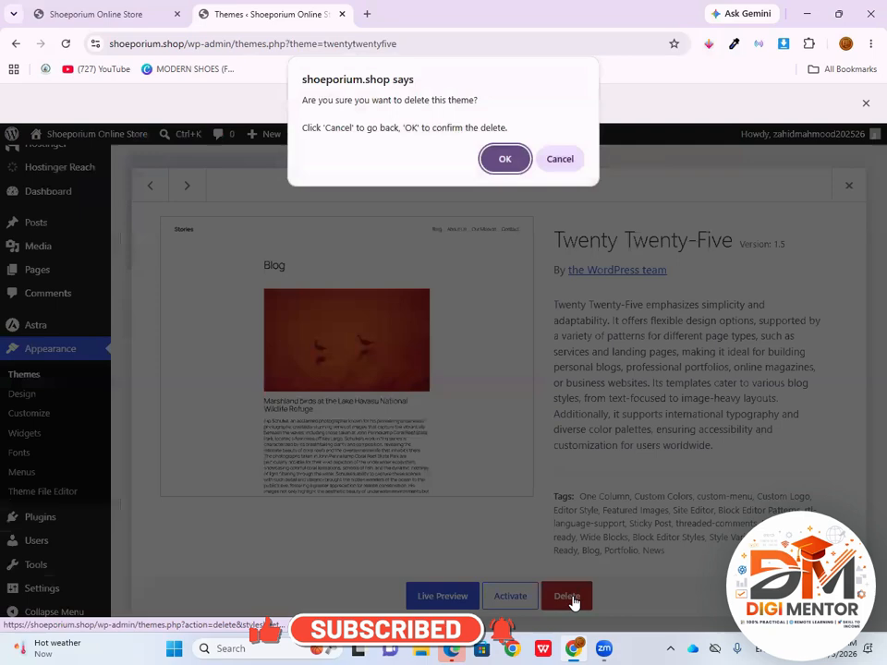
click(505, 161)
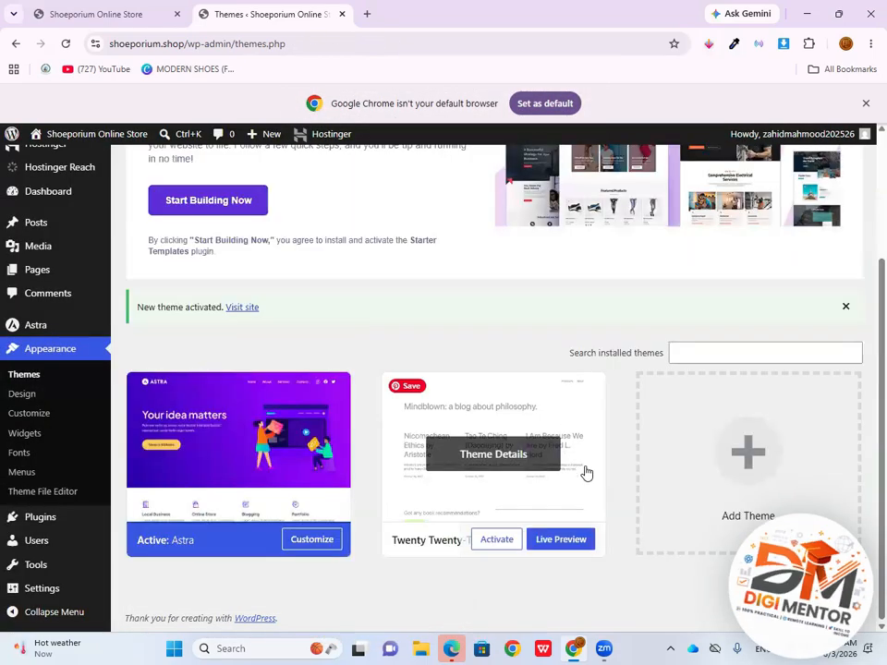
click(584, 471)
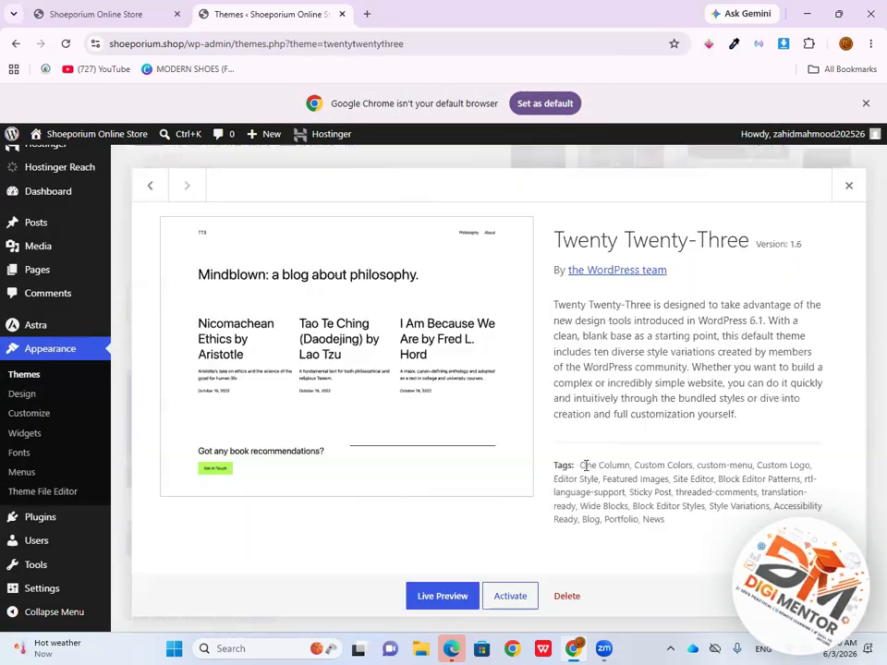
click(569, 597)
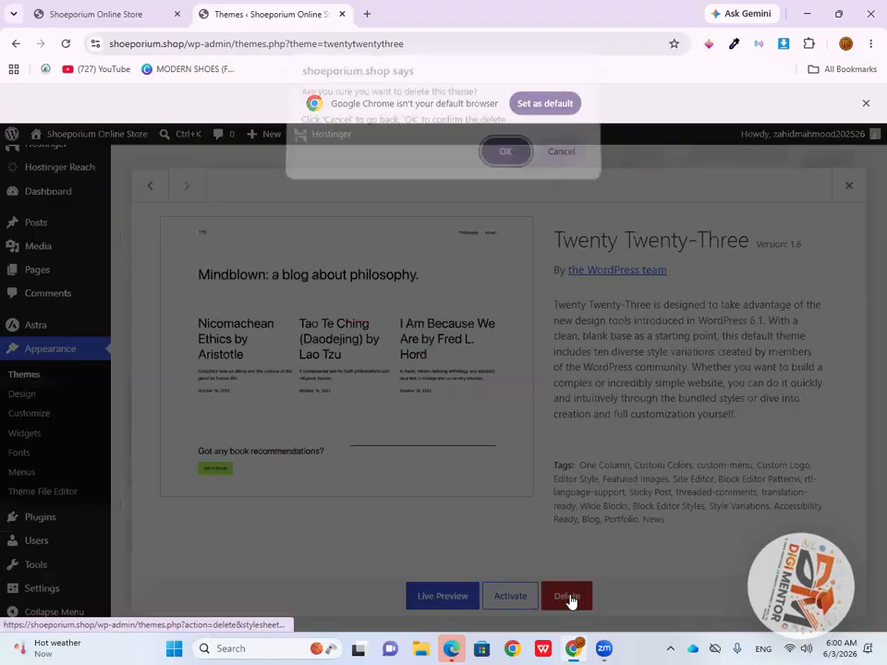
click(507, 158)
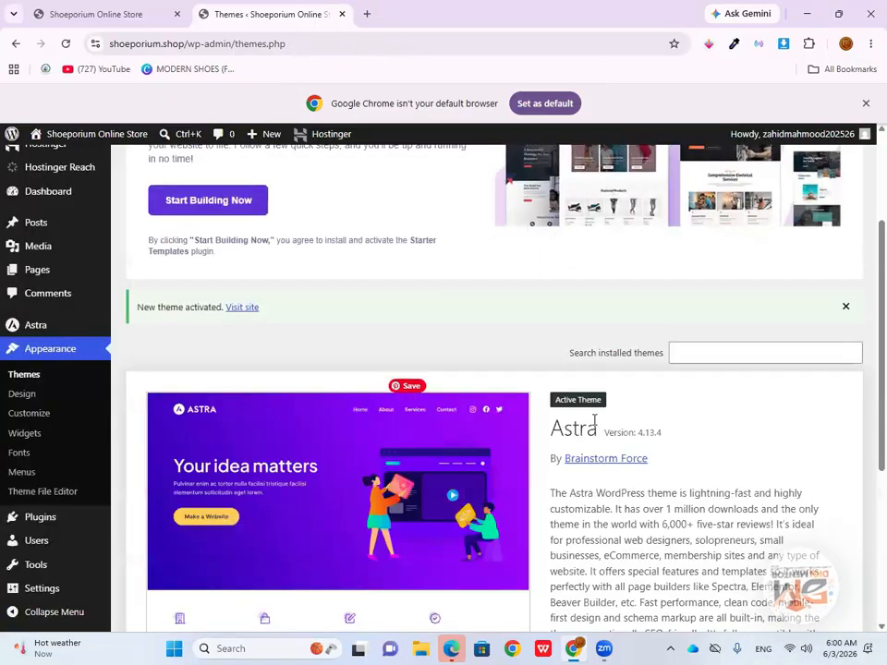
Examine the active Astra theme's details, including its description, tags and customization options
scroll(594, 421, down, 3)
scroll(501, 427, up, 2)
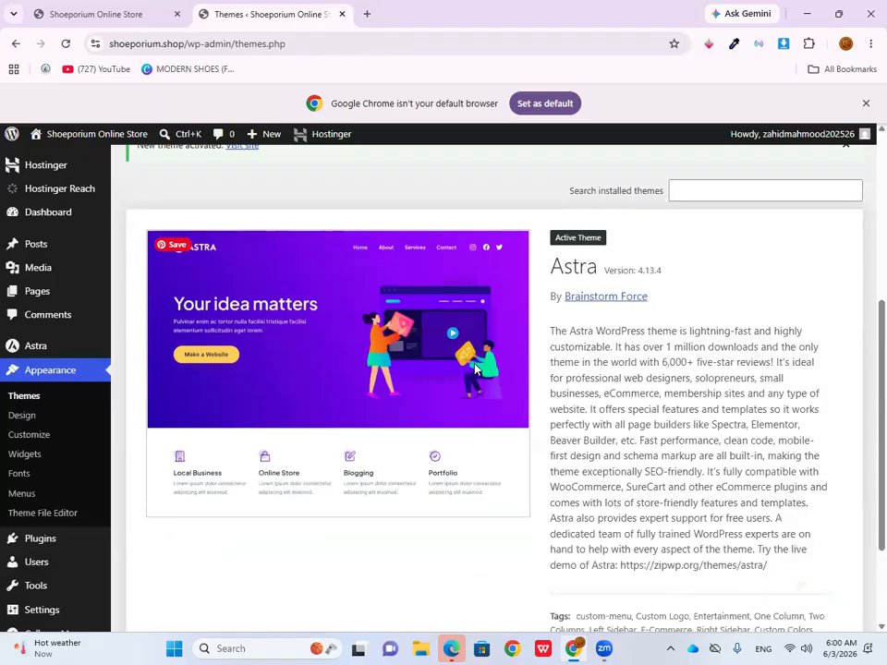
scroll(494, 434, down, 2)
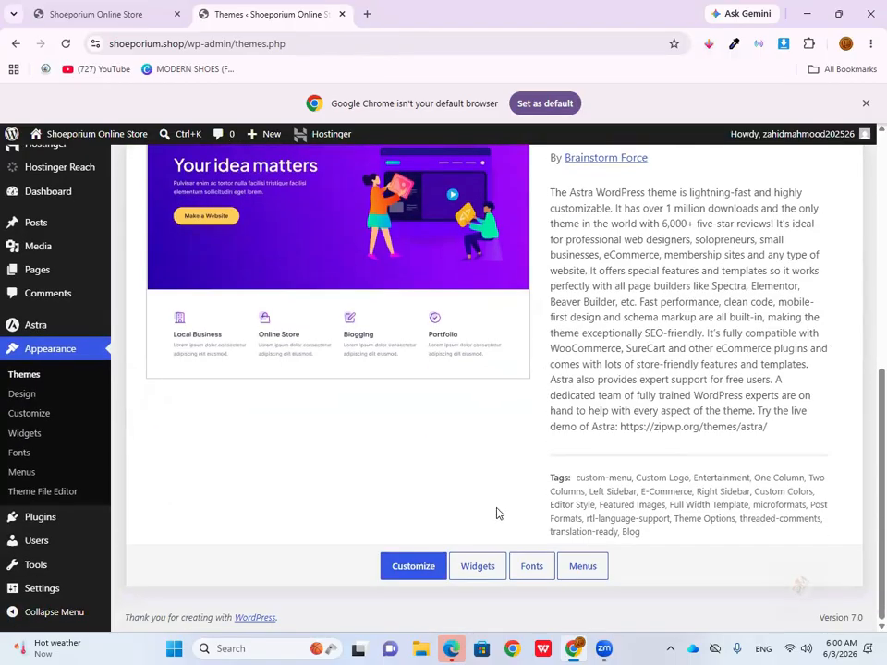
scroll(504, 508, up, 1)
scroll(508, 501, up, 1)
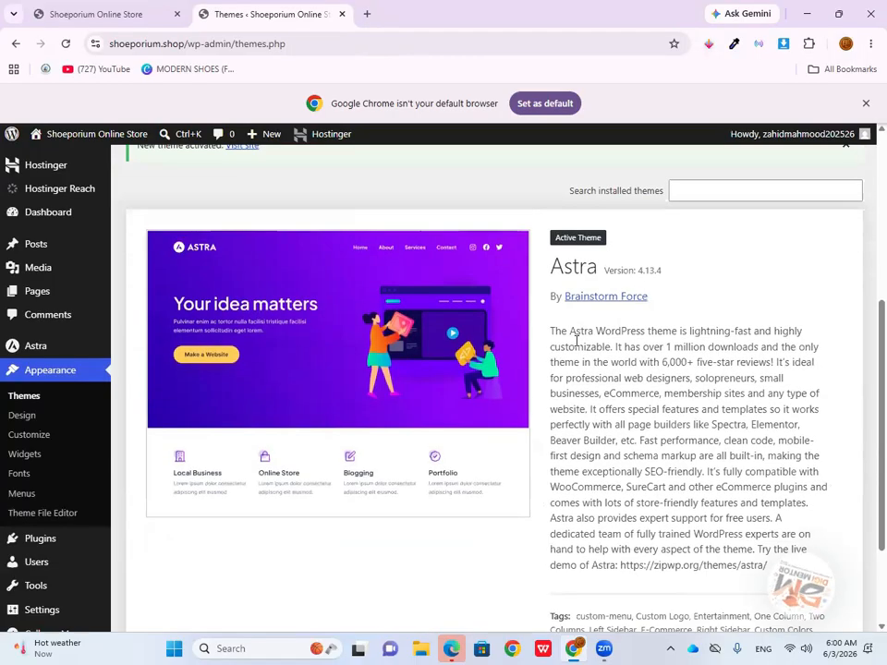
scroll(577, 341, down, 2)
scroll(601, 416, up, 2)
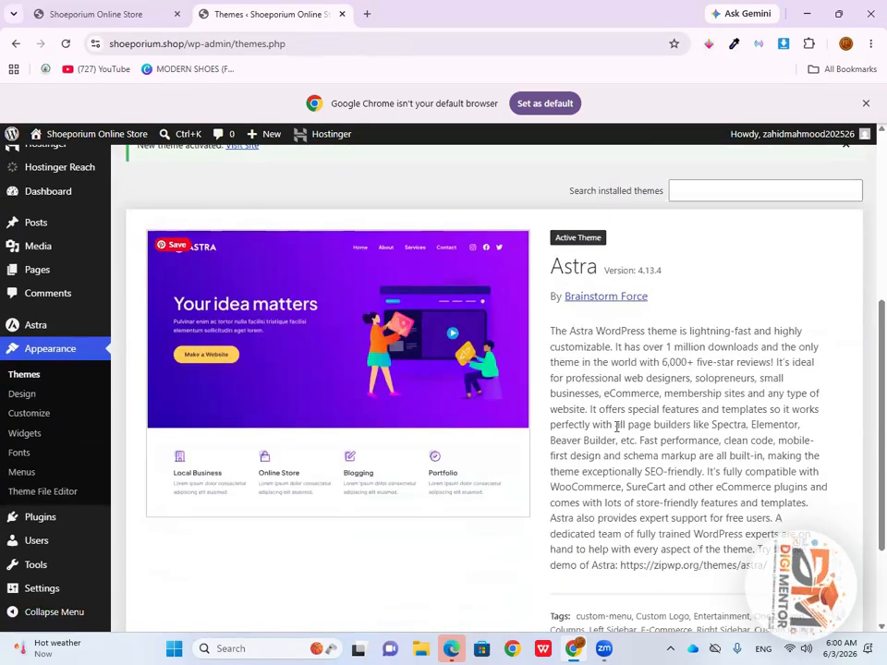
scroll(567, 369, down, 1)
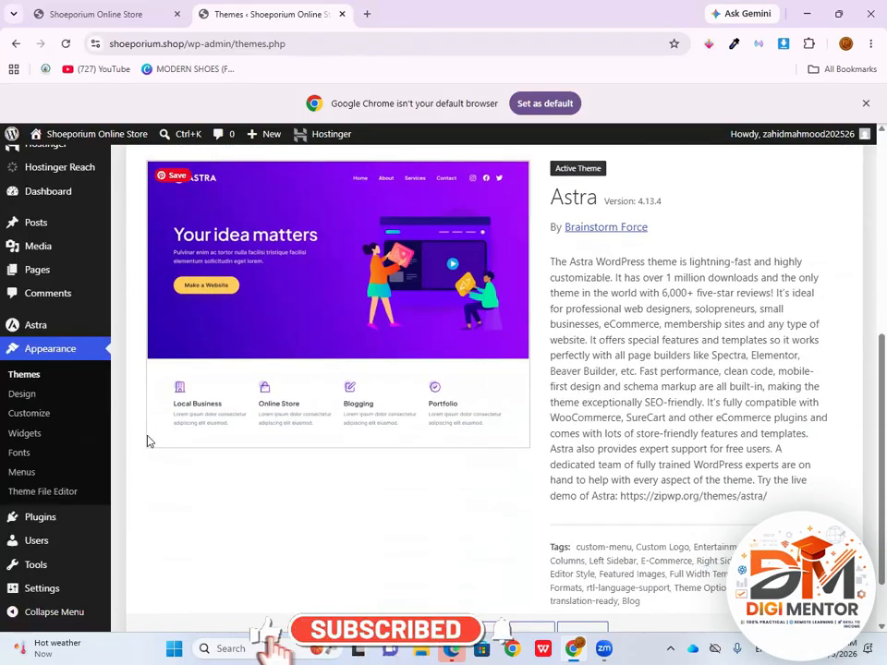
Deactivate the installed plugins Hostinger Easy Onboarding, Hostinger Reach and Hostinger Tools
click(55, 523)
scroll(336, 432, down, 1)
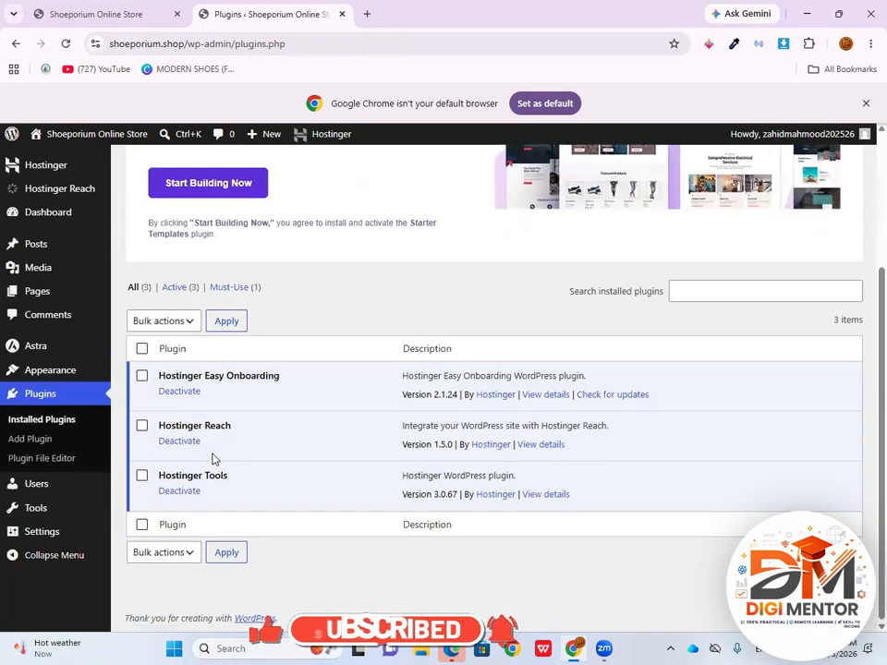
click(173, 396)
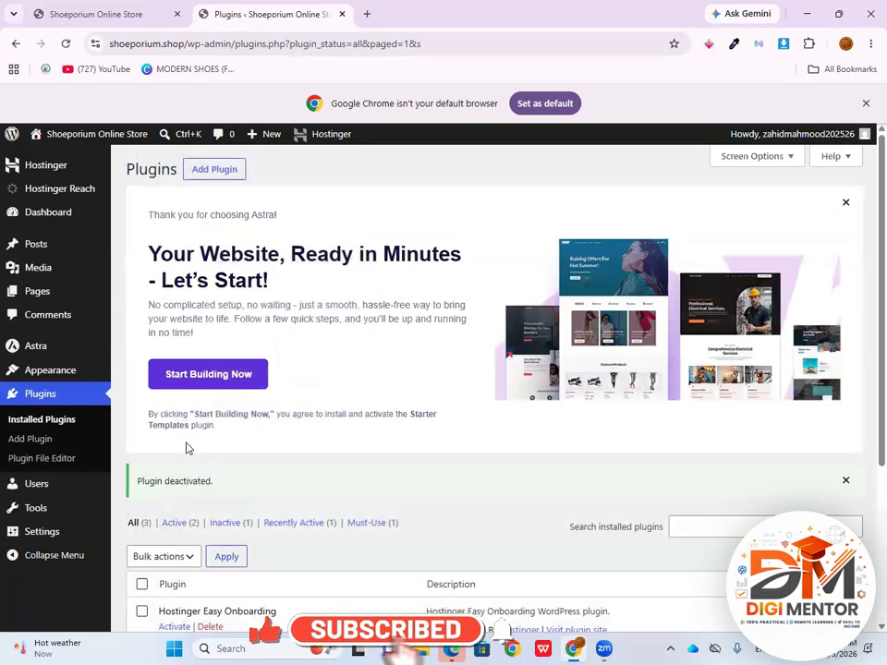
scroll(240, 449, down, 2)
scroll(241, 449, down, 1)
click(180, 443)
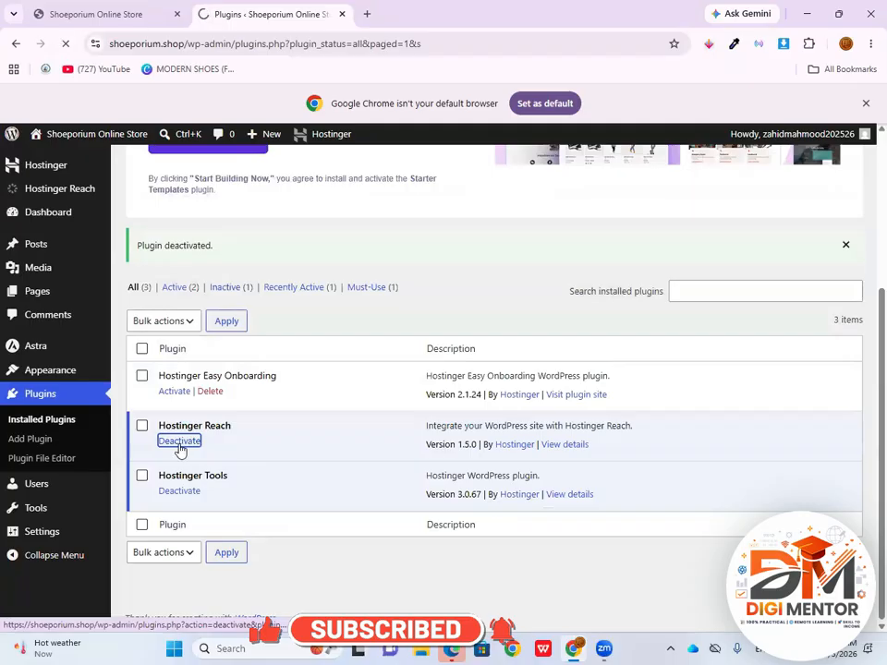
scroll(236, 460, down, 3)
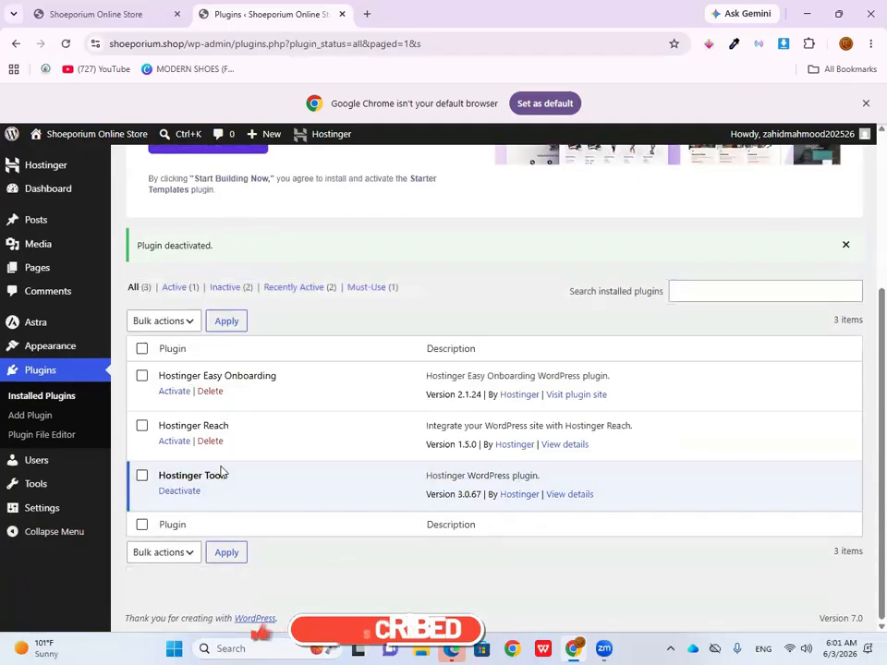
click(177, 491)
scroll(222, 499, down, 3)
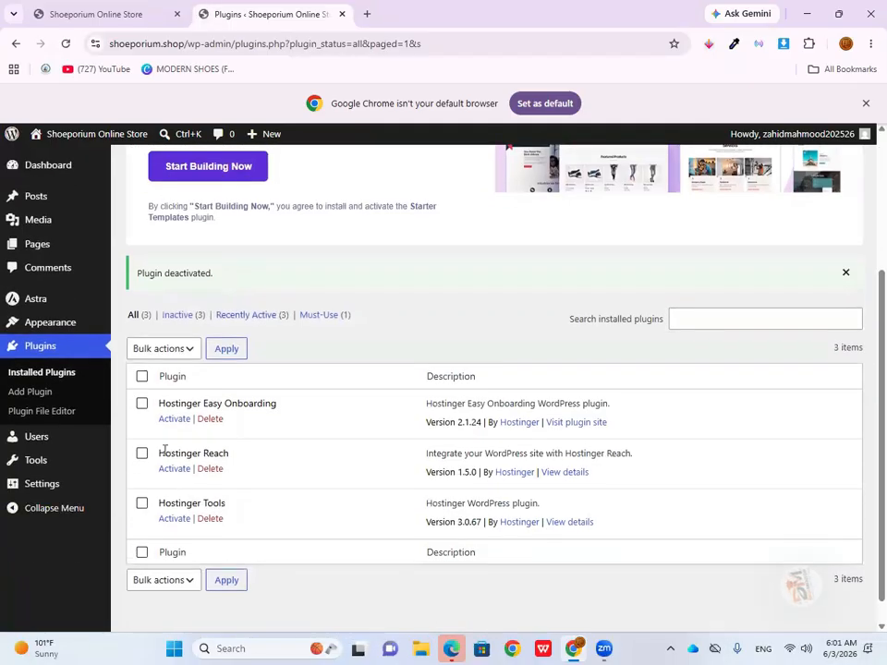
Delete the deactivated plugins Hostinger Easy Onboarding, Hostinger Reach and Hostinger Tools together with their data
click(210, 421)
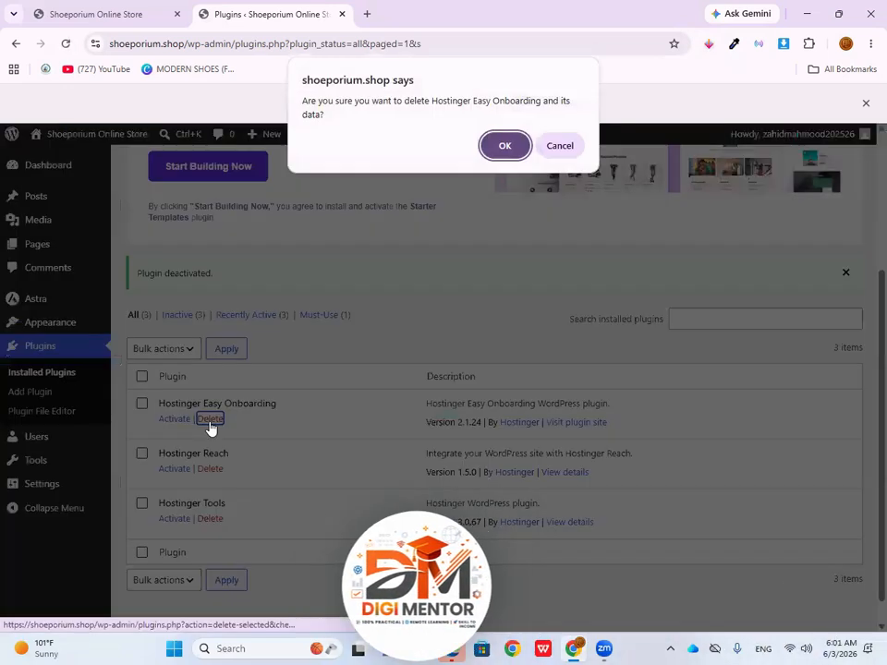
click(508, 147)
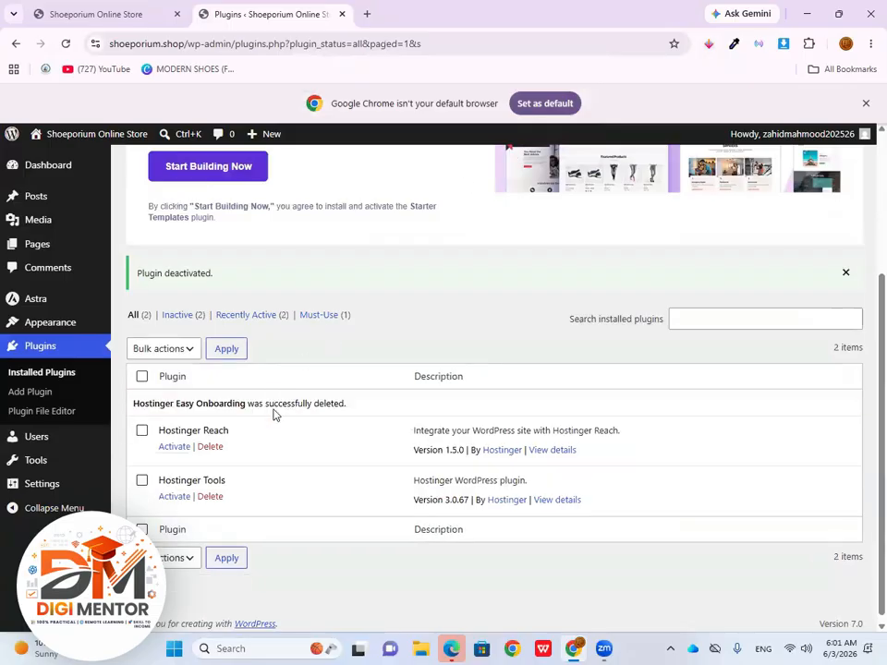
click(142, 432)
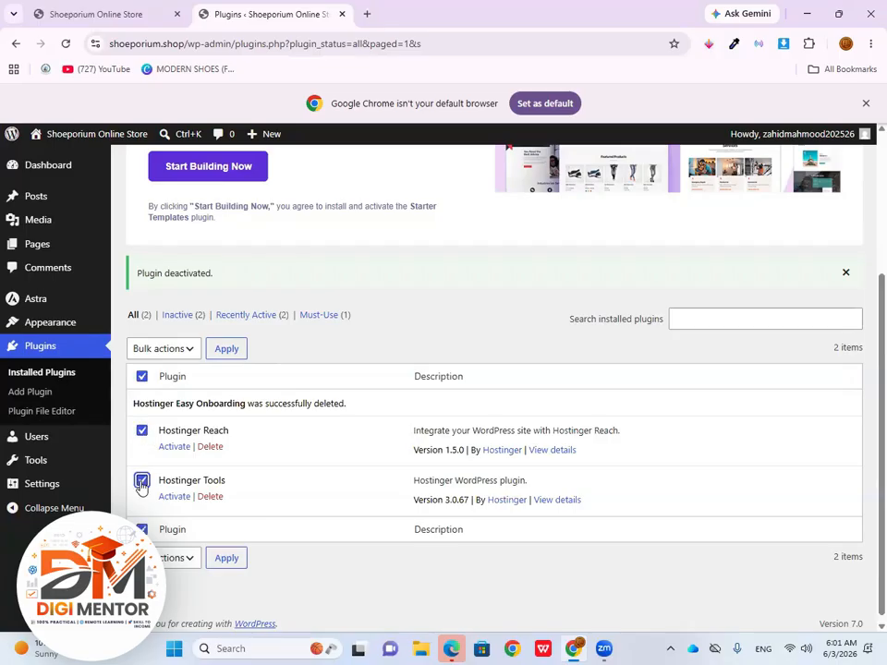
click(181, 350)
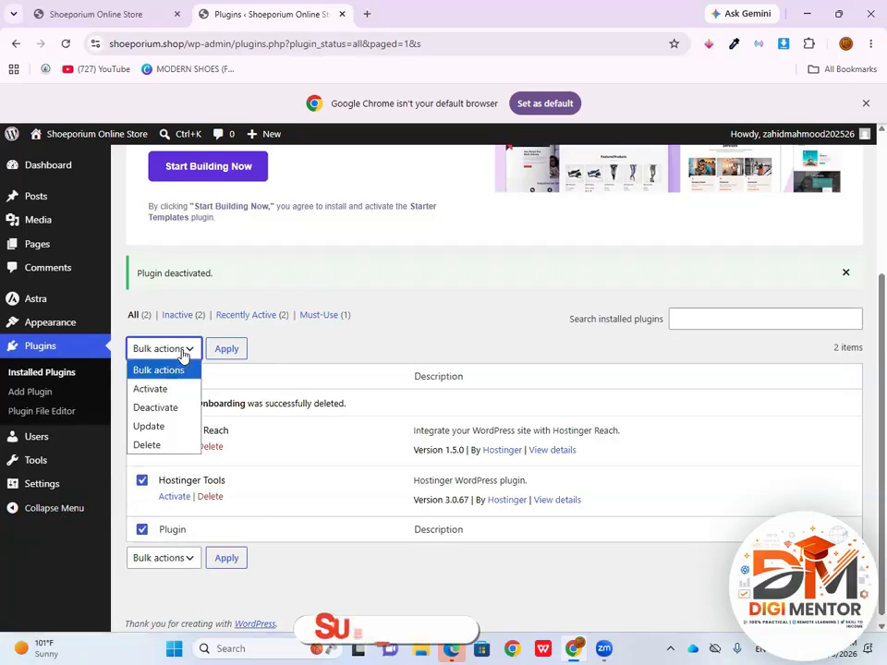
click(150, 444)
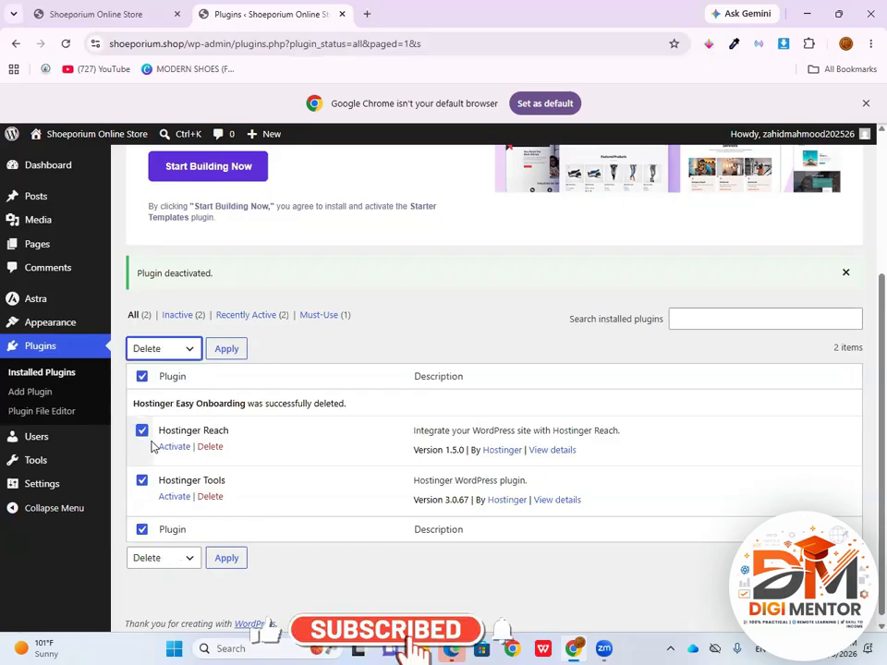
click(227, 349)
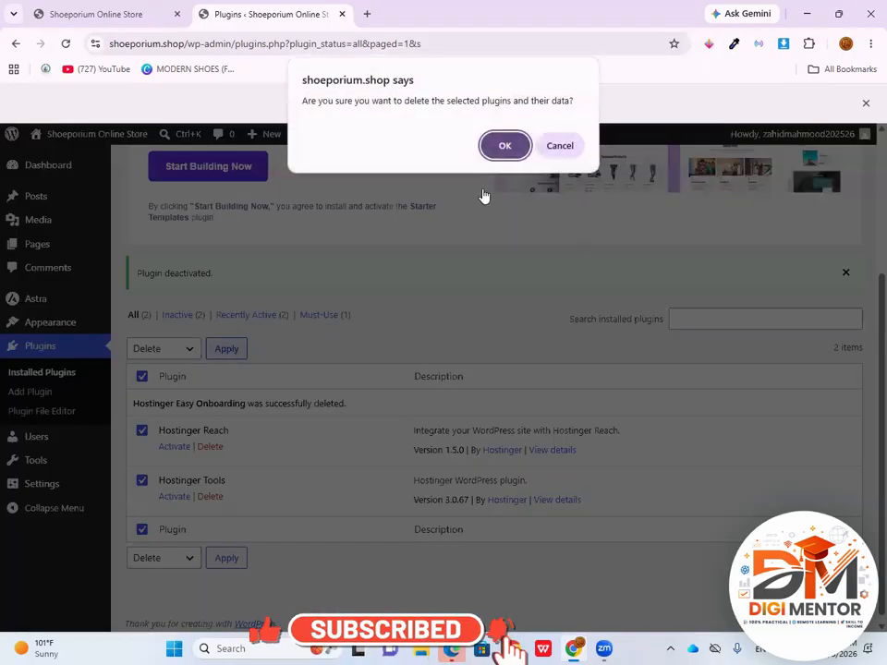
click(505, 146)
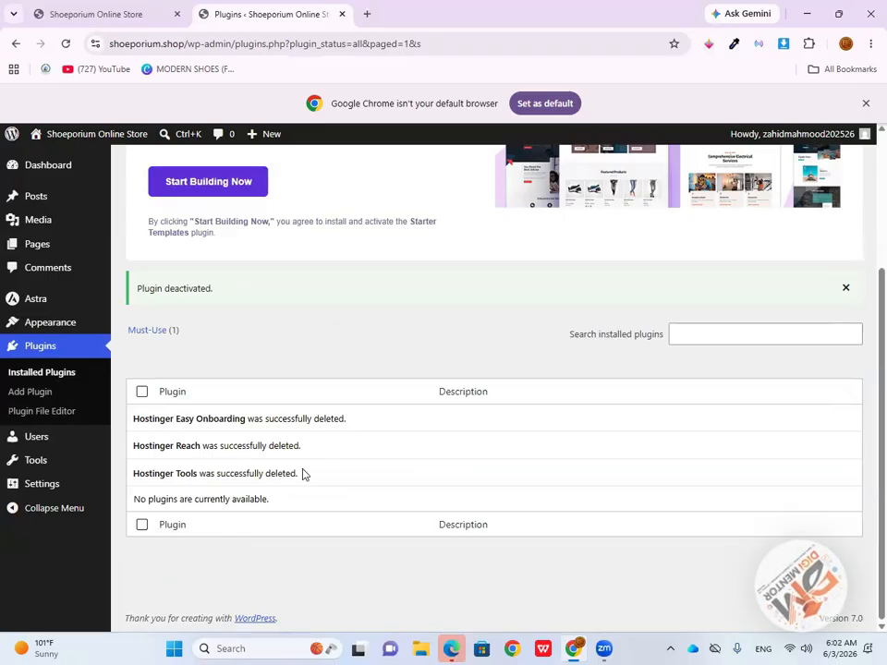
Search the plugin directory for "elementor", and install and activate Elementor Website Builder
scroll(301, 477, up, 3)
scroll(279, 471, up, 1)
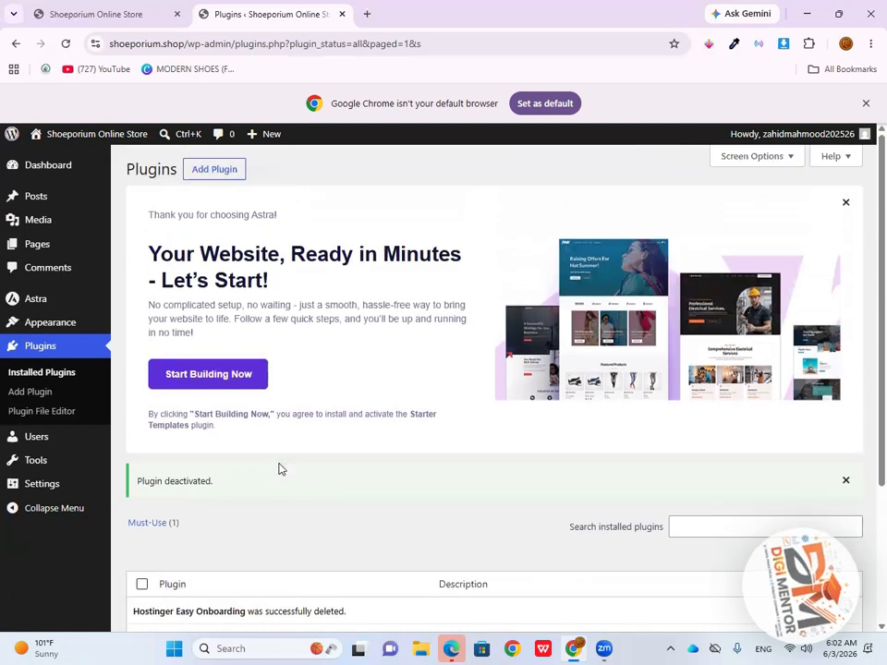
click(214, 175)
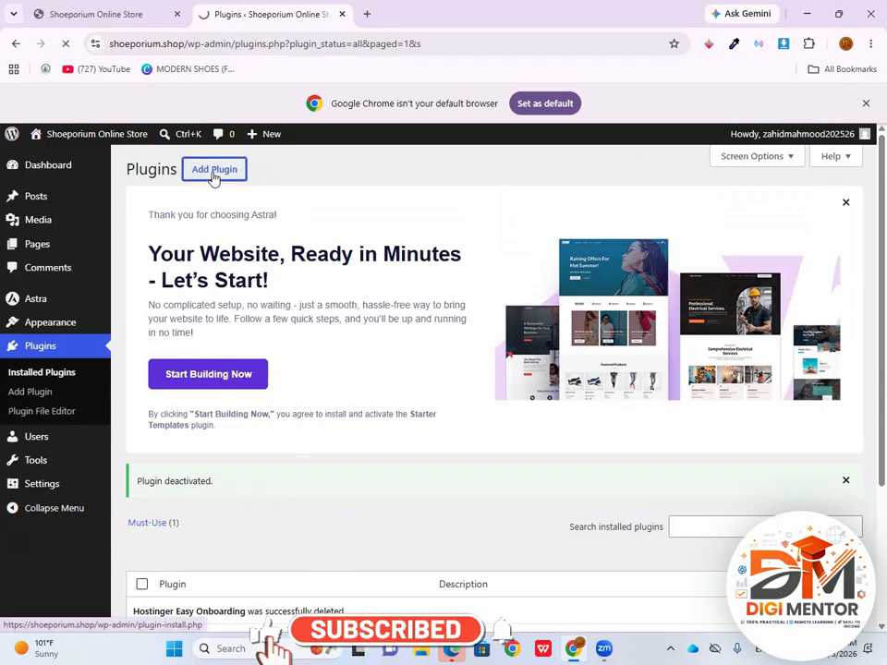
scroll(517, 334, down, 3)
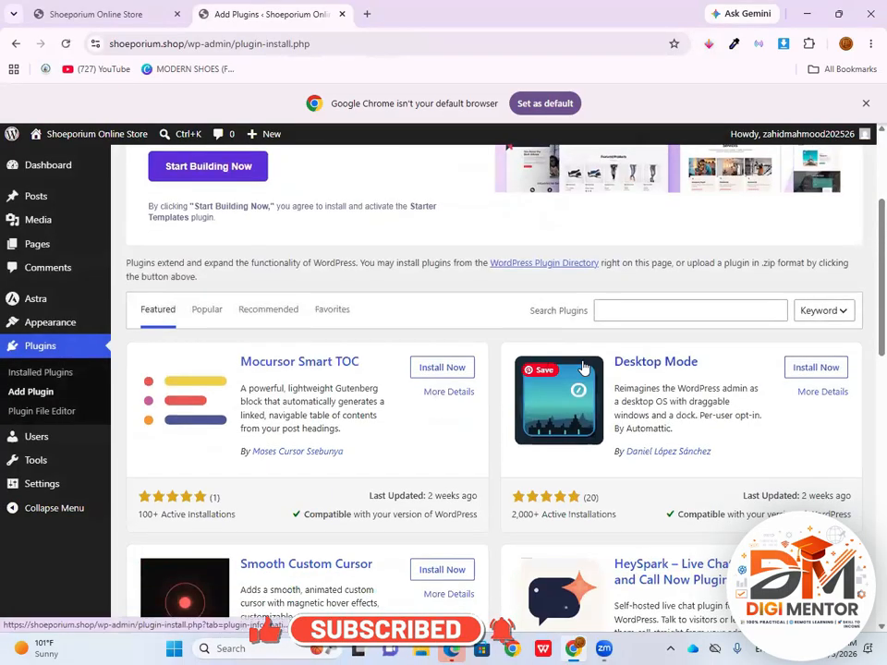
click(624, 314)
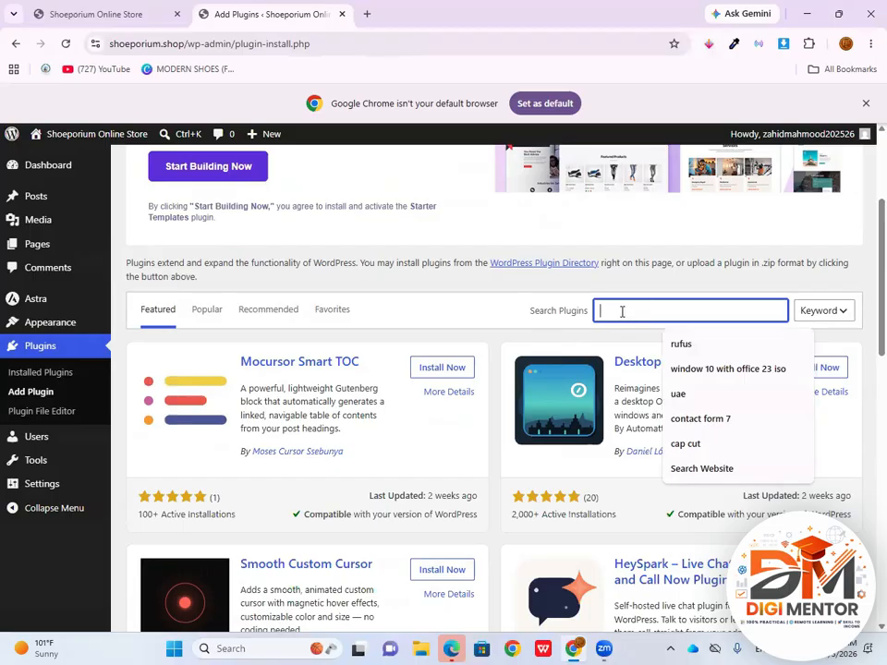
text(elemen)
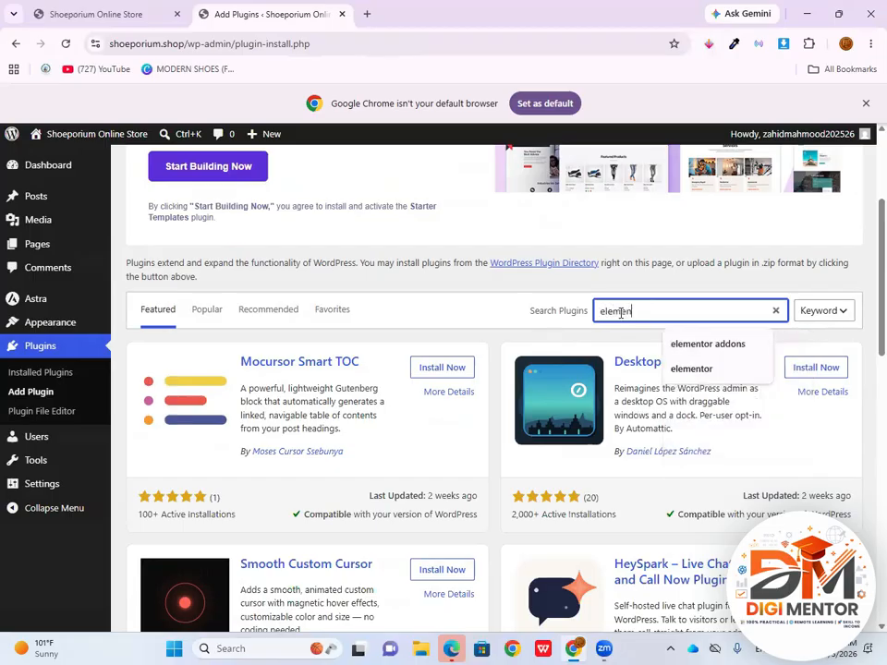
text(tor)
click(427, 406)
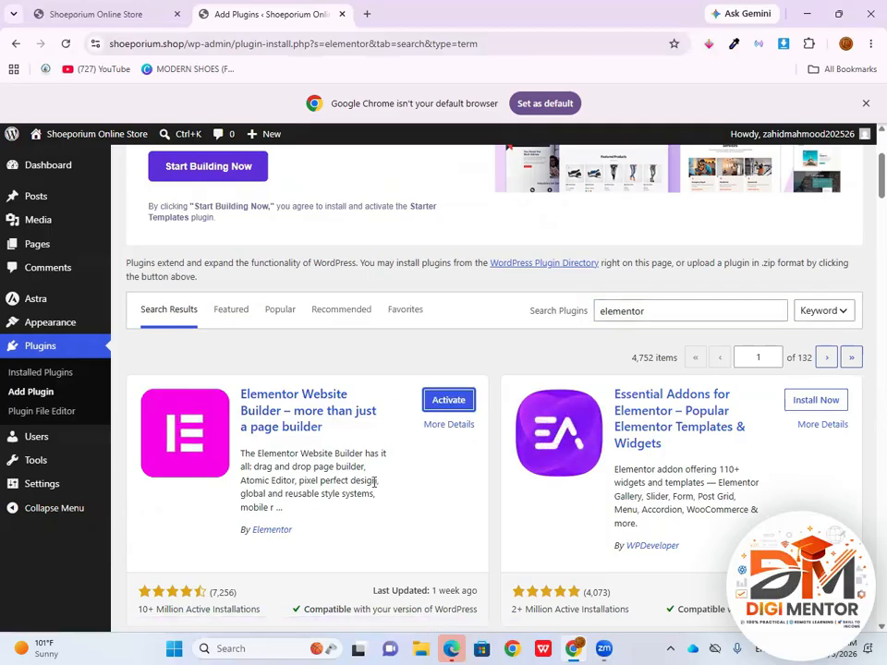
click(440, 408)
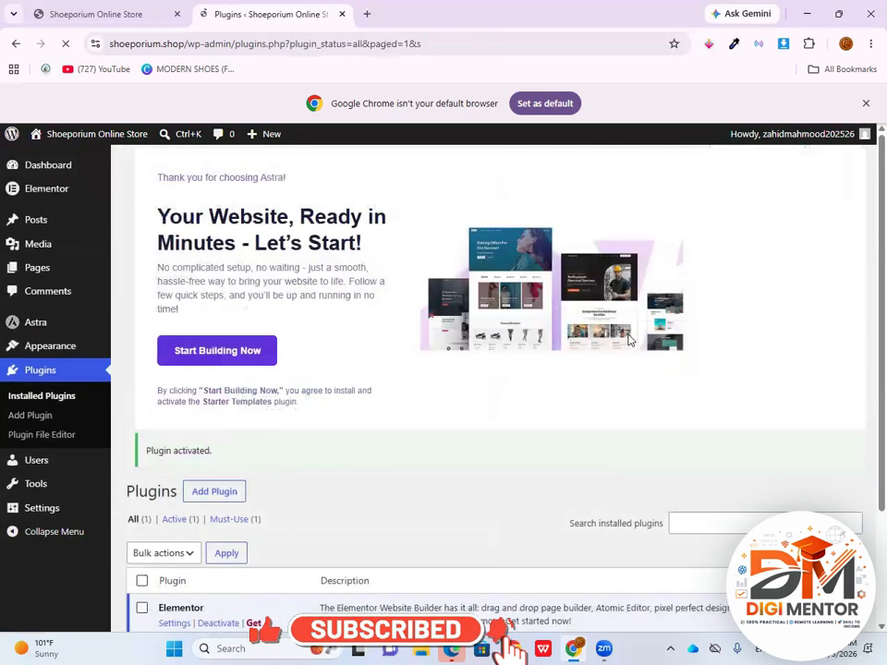
Search the plugin directory for "contact form 7", and install and activate Contact Form 7
click(695, 521)
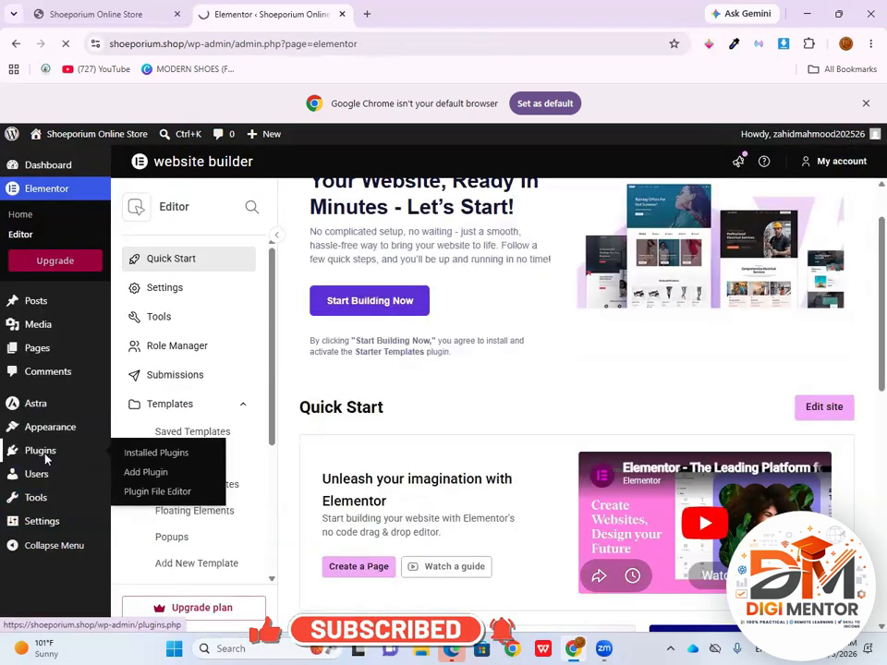
click(41, 453)
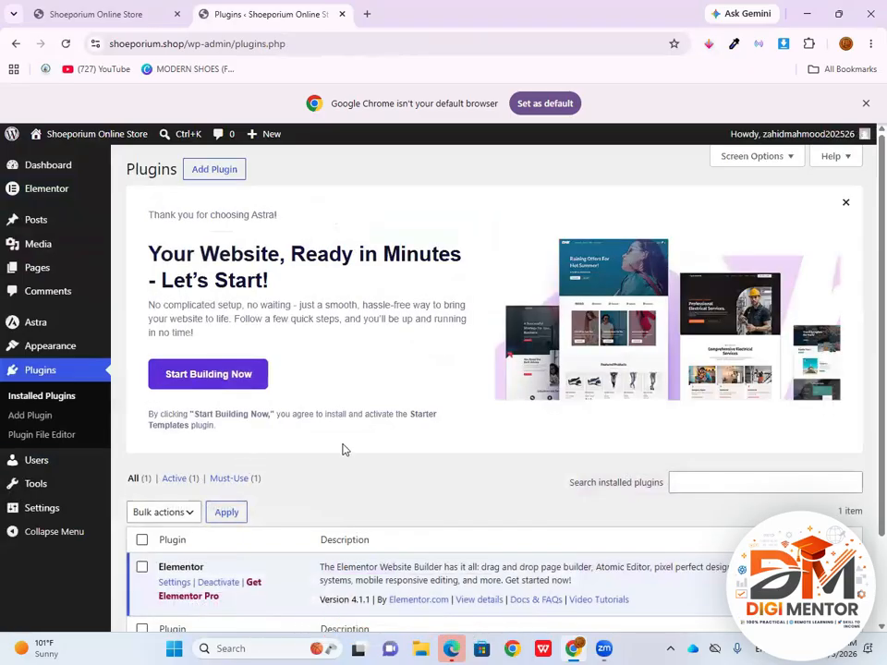
click(218, 173)
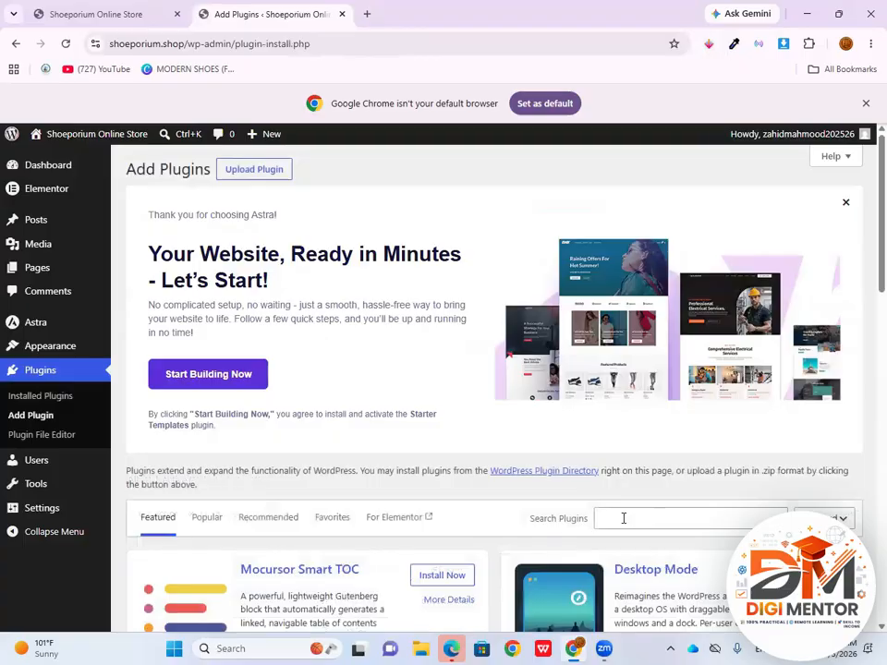
click(623, 519)
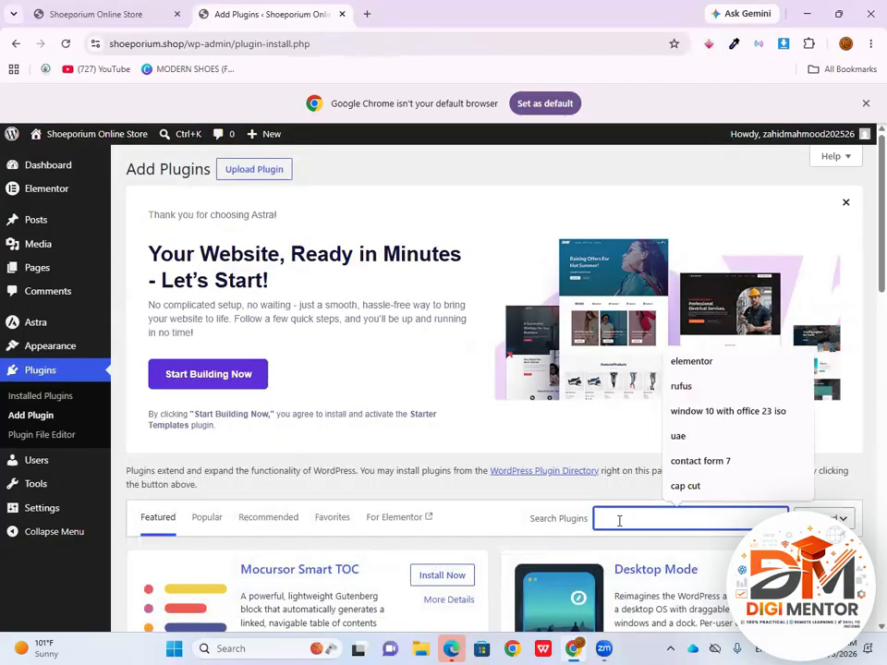
click(711, 462)
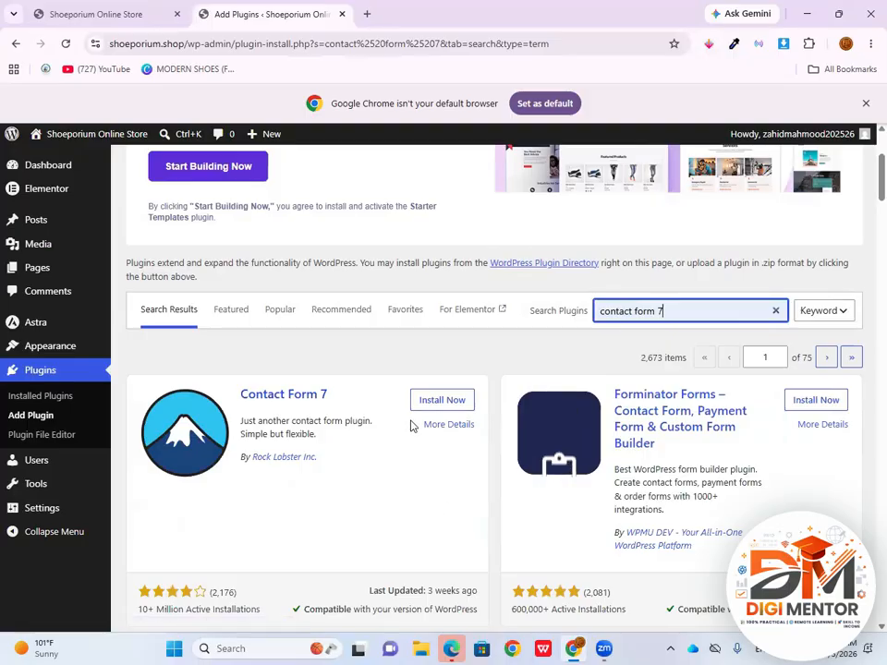
click(440, 407)
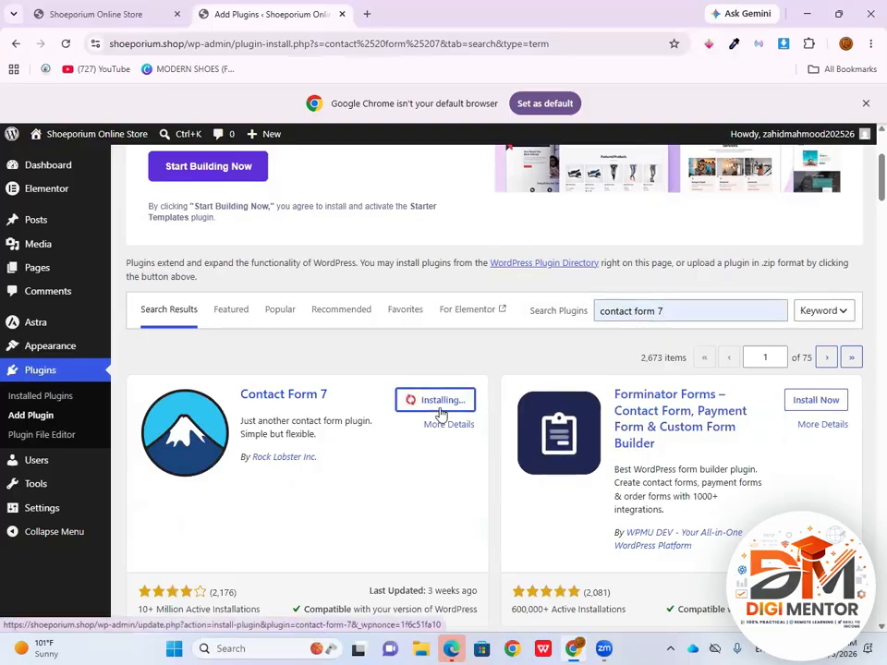
click(451, 401)
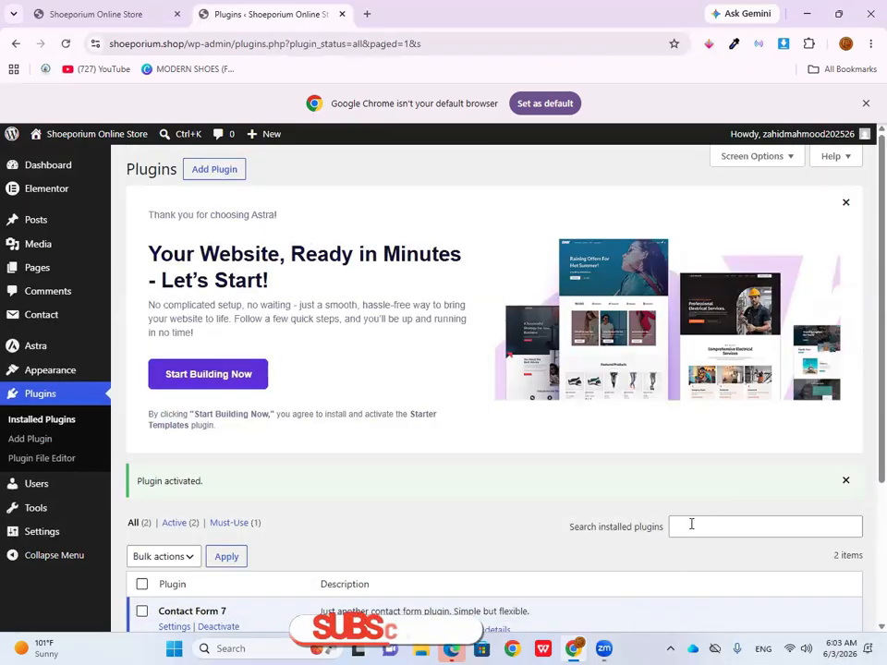
Find Royal Addons for Elementor by searching new plugins for "royal", install and activate it, and allow its update notifications
click(218, 174)
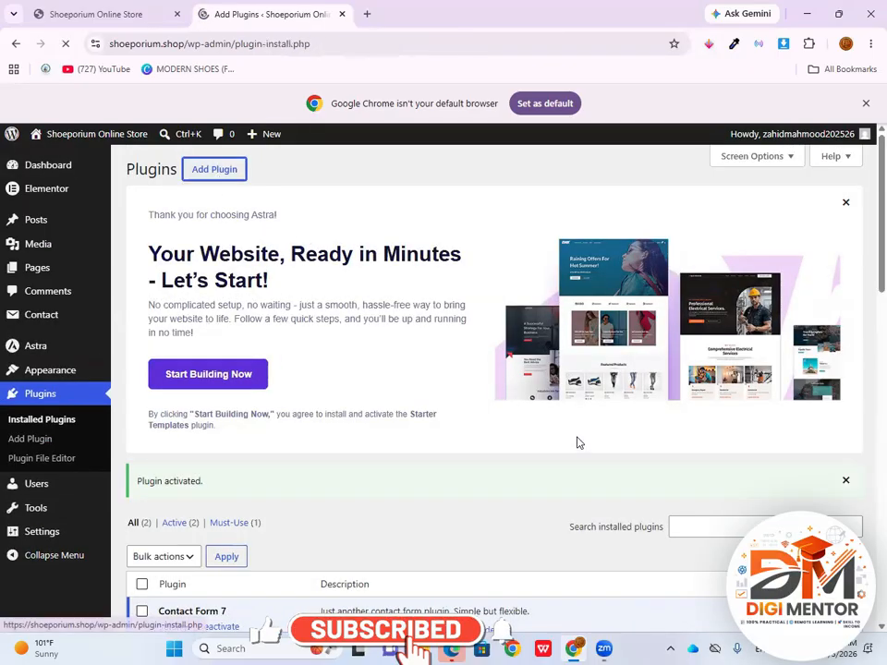
click(666, 517)
text(r)
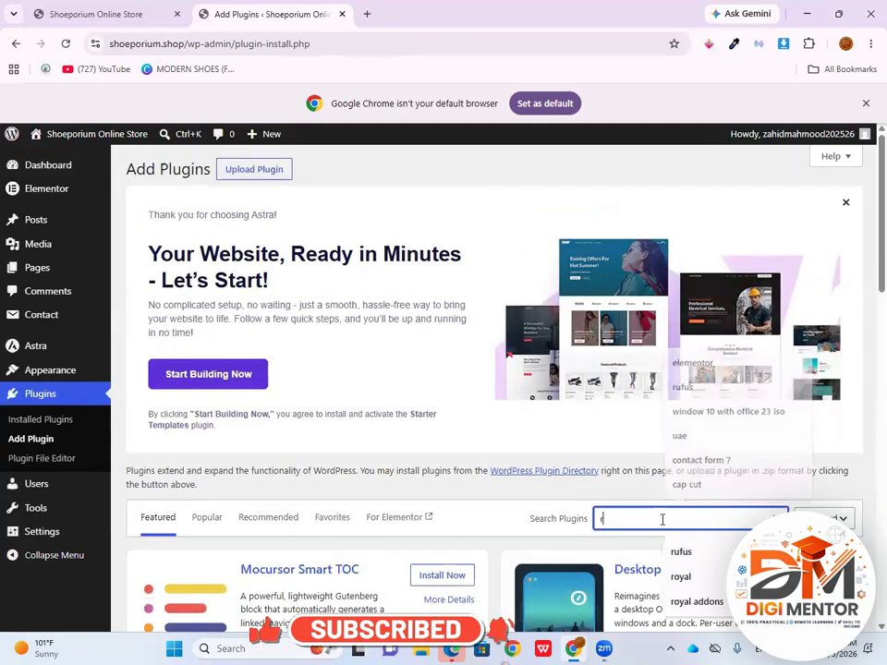
text(oyal)
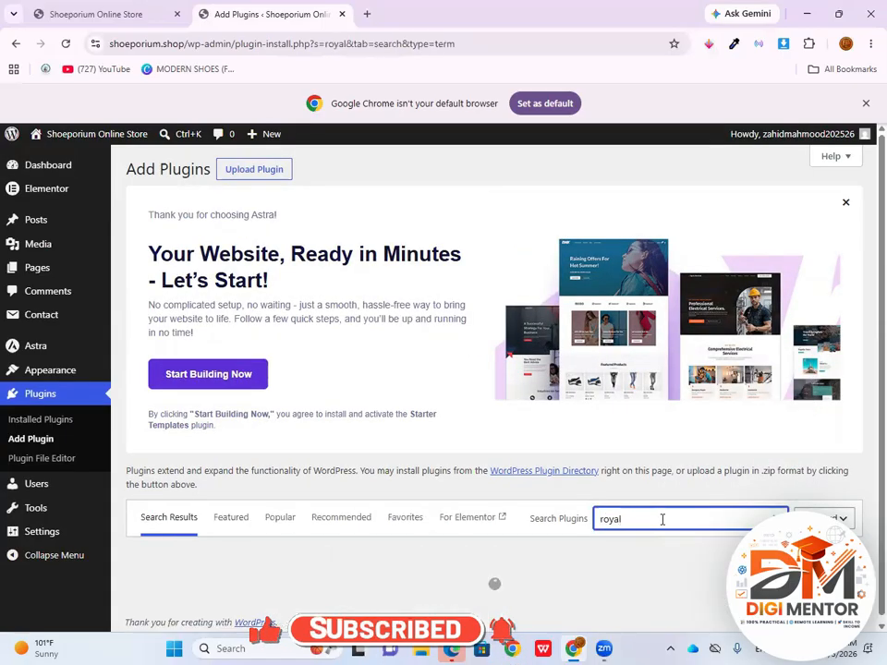
scroll(591, 504, down, 3)
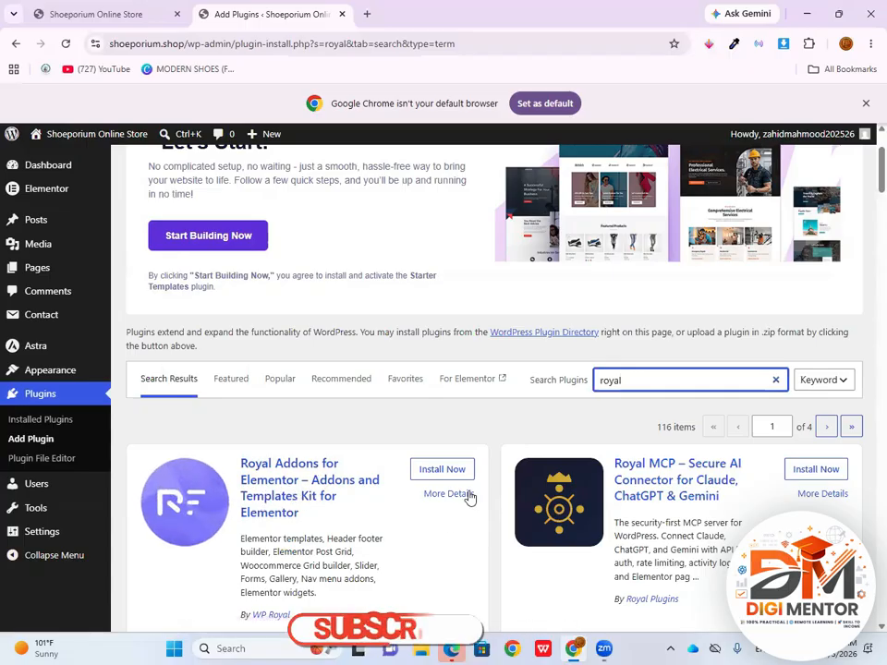
click(441, 470)
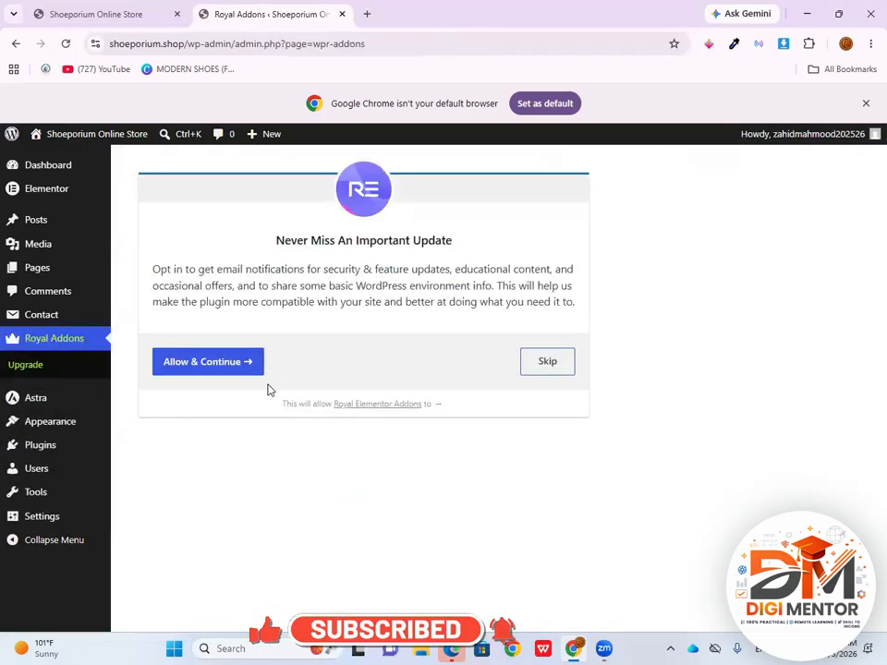
click(203, 366)
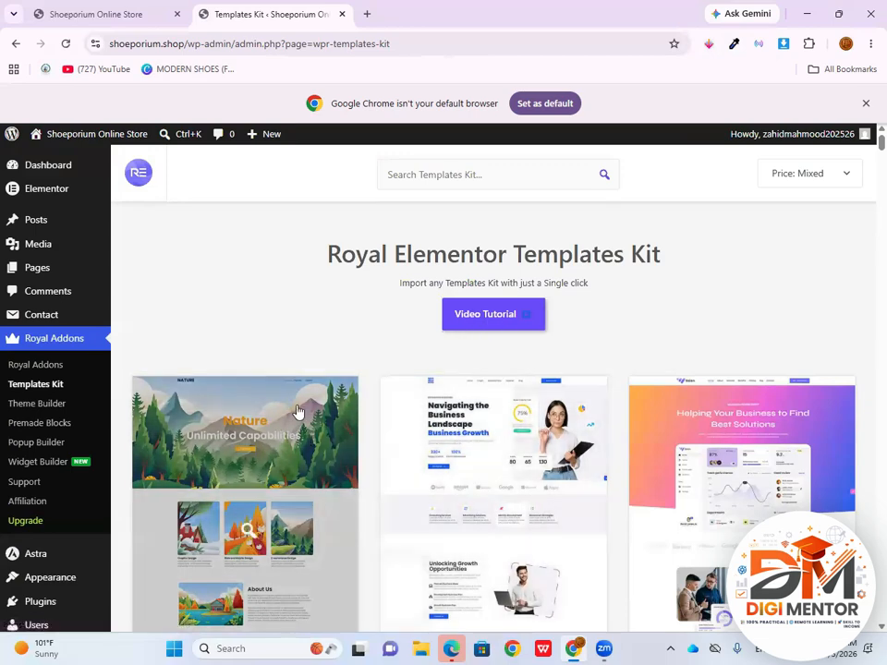
Look through the Royal Elementor Templates Kit library down to its last templates
scroll(297, 411, down, 3)
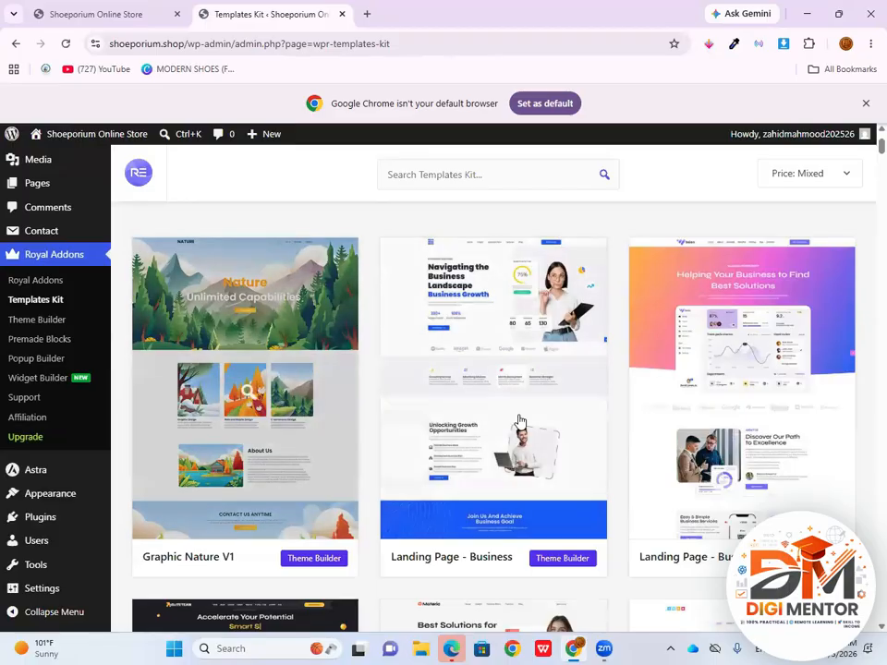
scroll(485, 406, down, 5)
scroll(459, 418, down, 4)
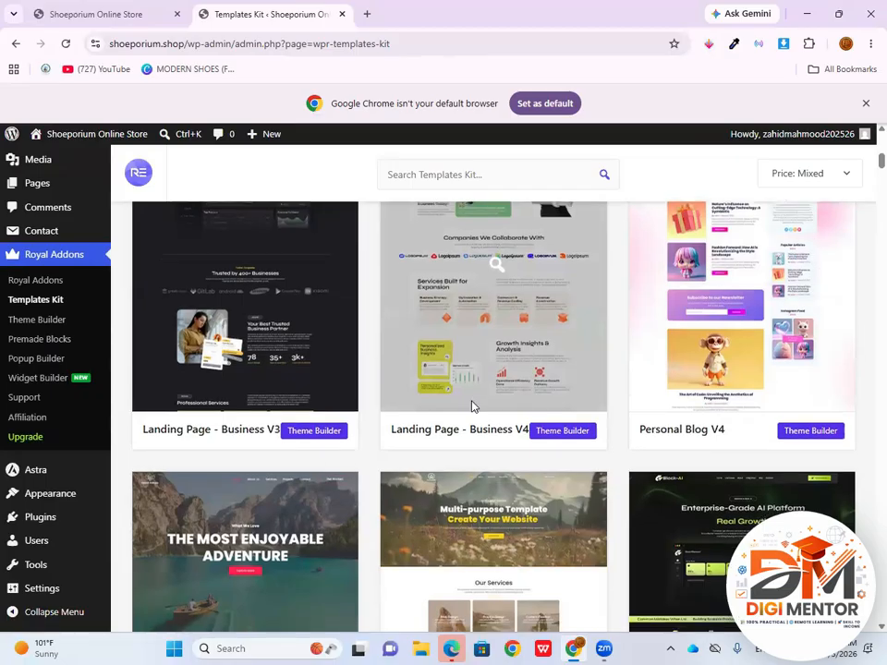
scroll(476, 416, down, 15)
scroll(480, 438, down, 20)
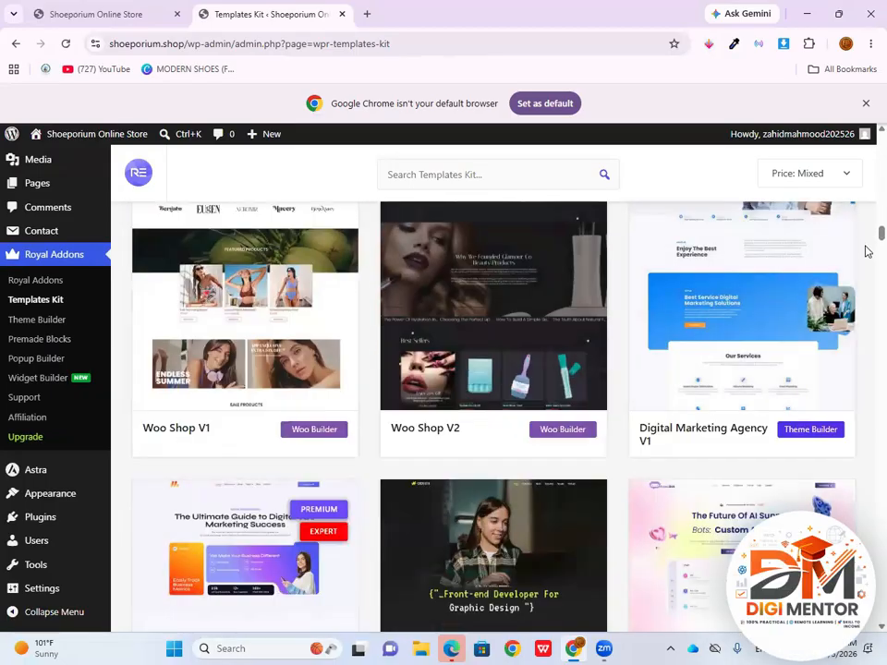
drag(882, 235, 881, 616)
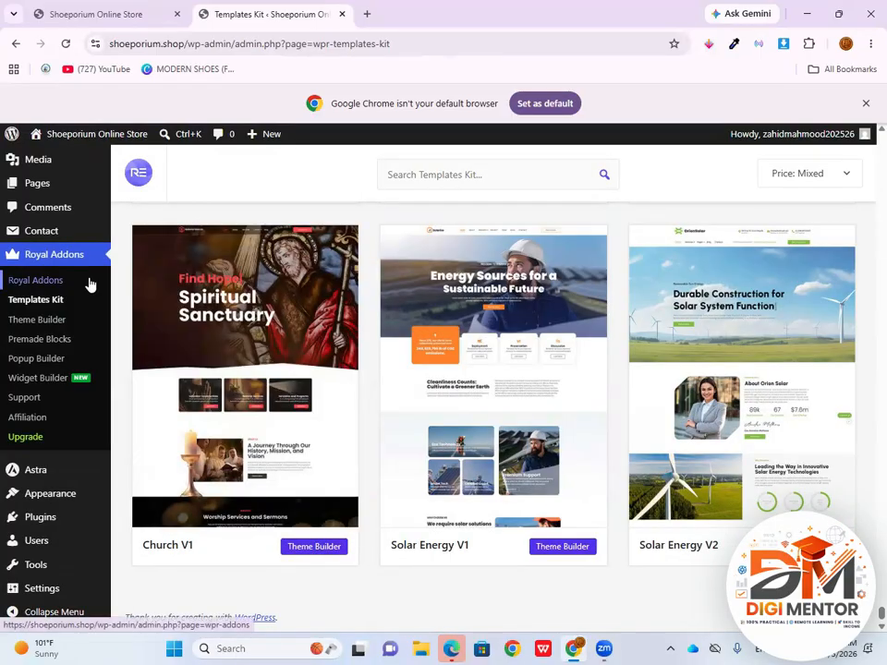
scroll(59, 522, up, 2)
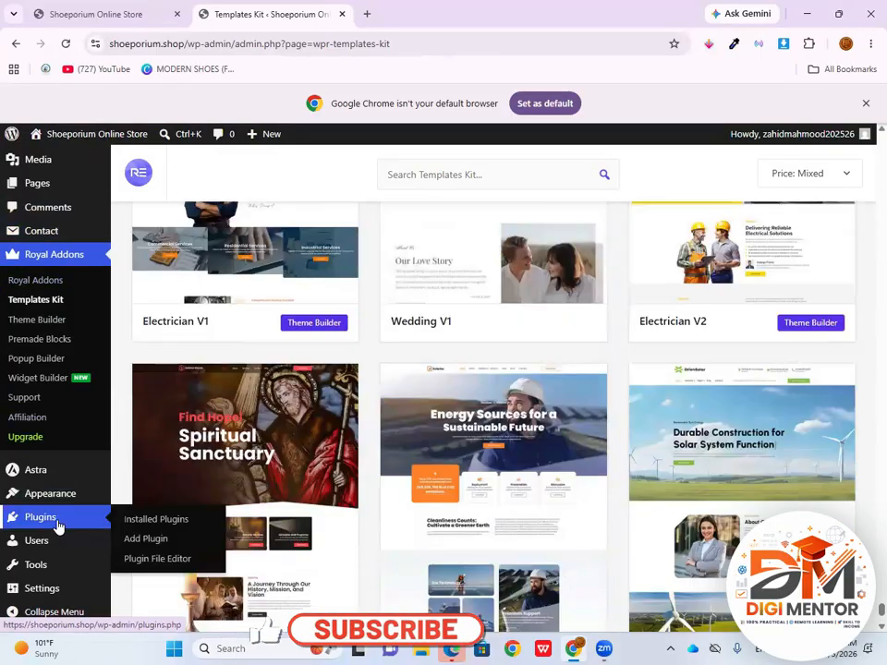
Search the installed plugins for "woocommer"
click(57, 523)
scroll(471, 355, down, 3)
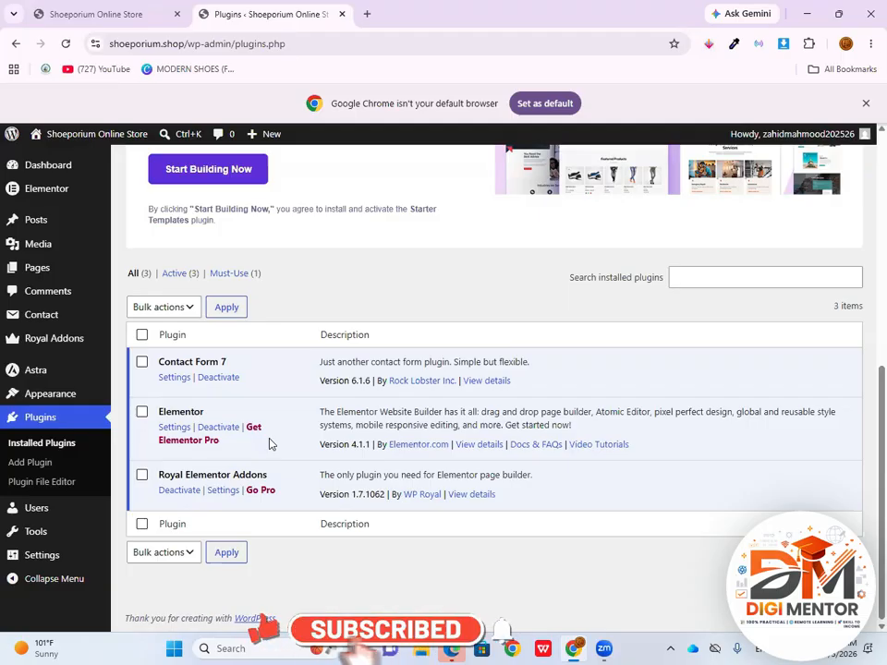
click(683, 278)
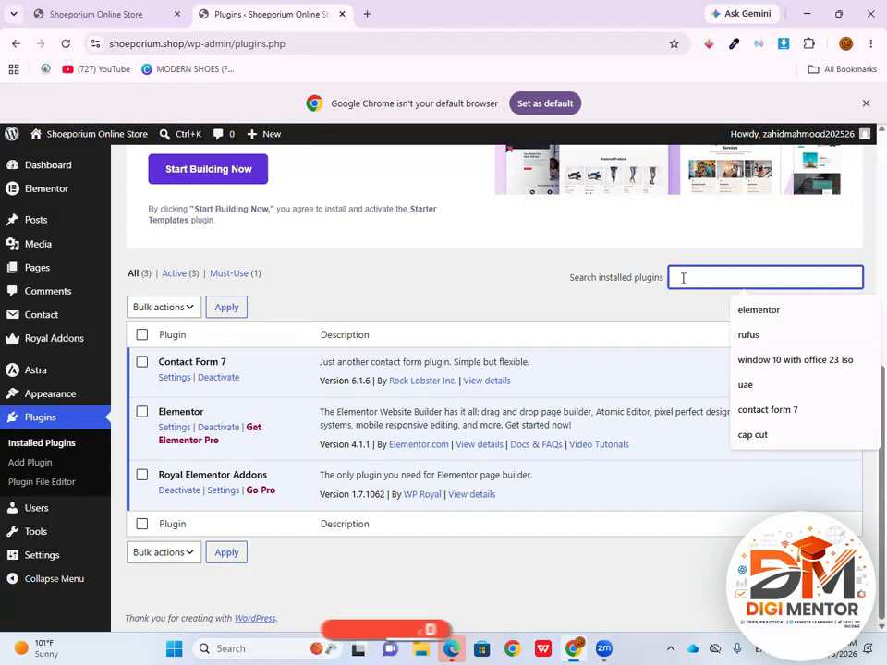
text(woocommer)
key(Return)
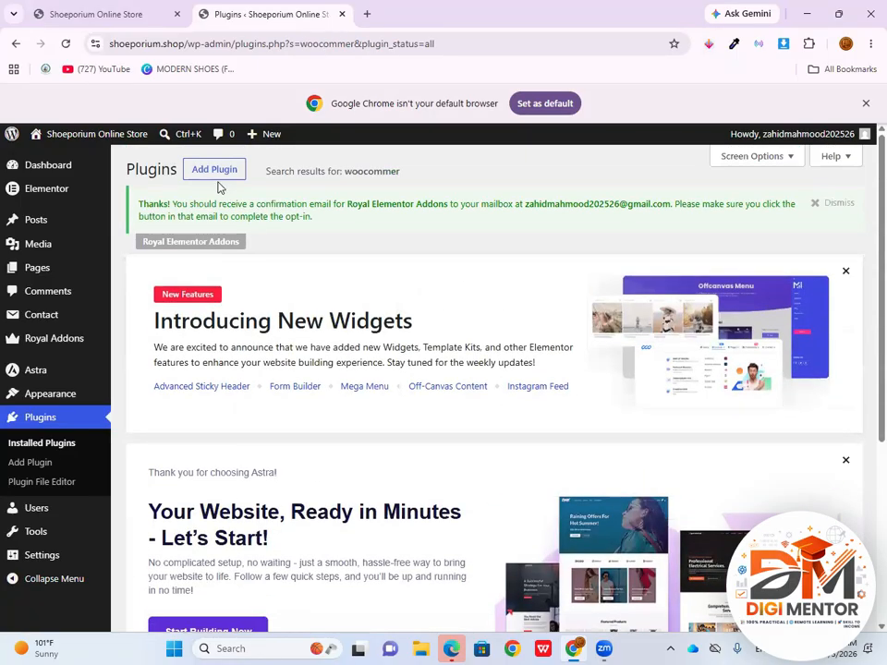
Search for "woocommerce" among new plugins, and install and activate WooCommerce by Automattic
click(216, 172)
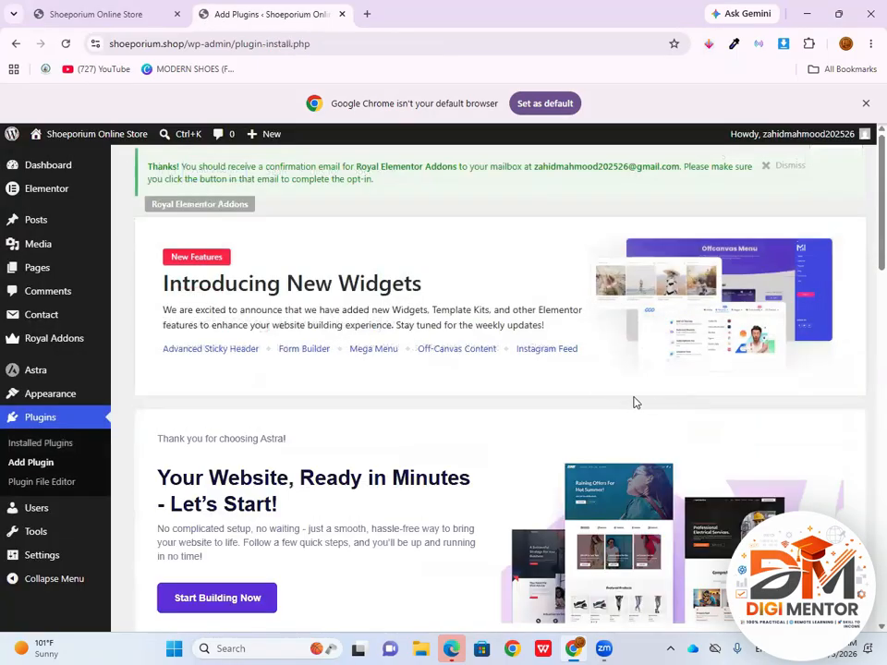
scroll(688, 429, down, 3)
scroll(698, 437, down, 3)
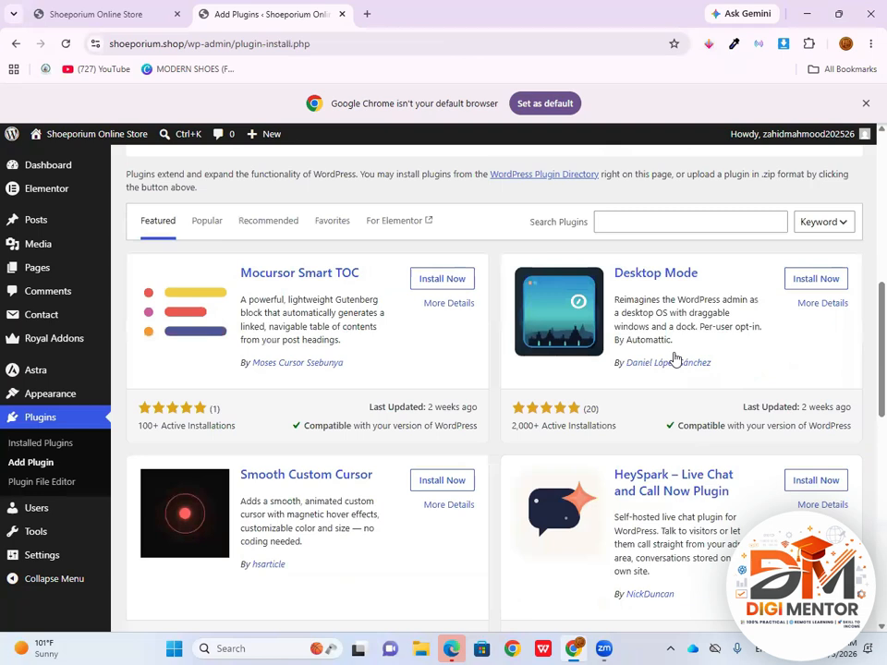
click(637, 223)
text(woocommerce)
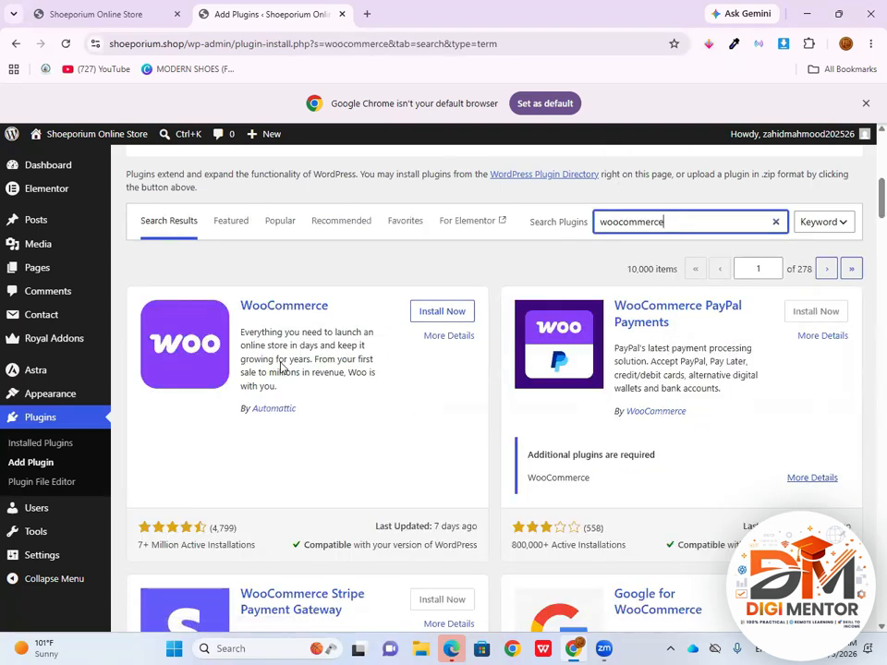
click(451, 318)
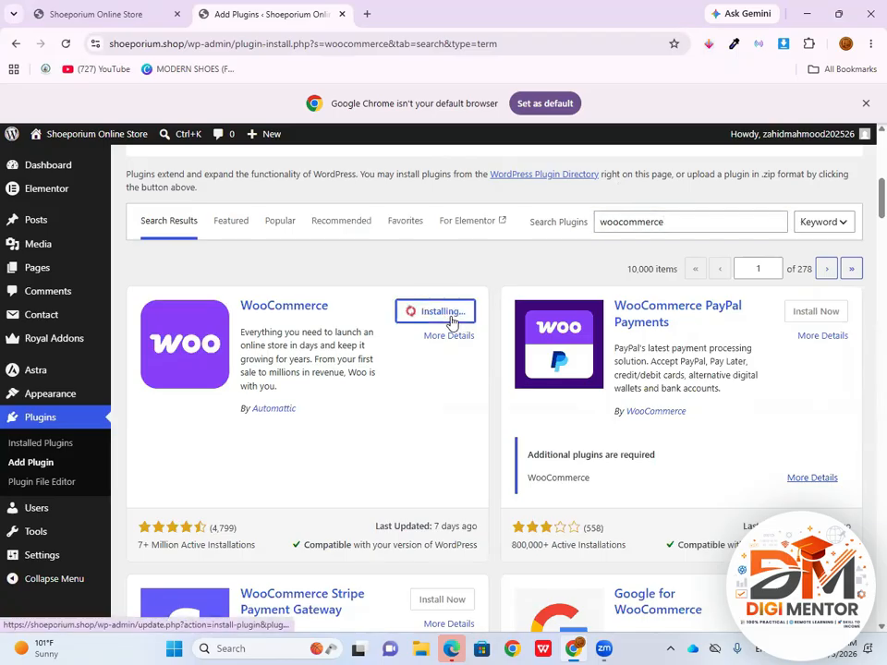
click(449, 313)
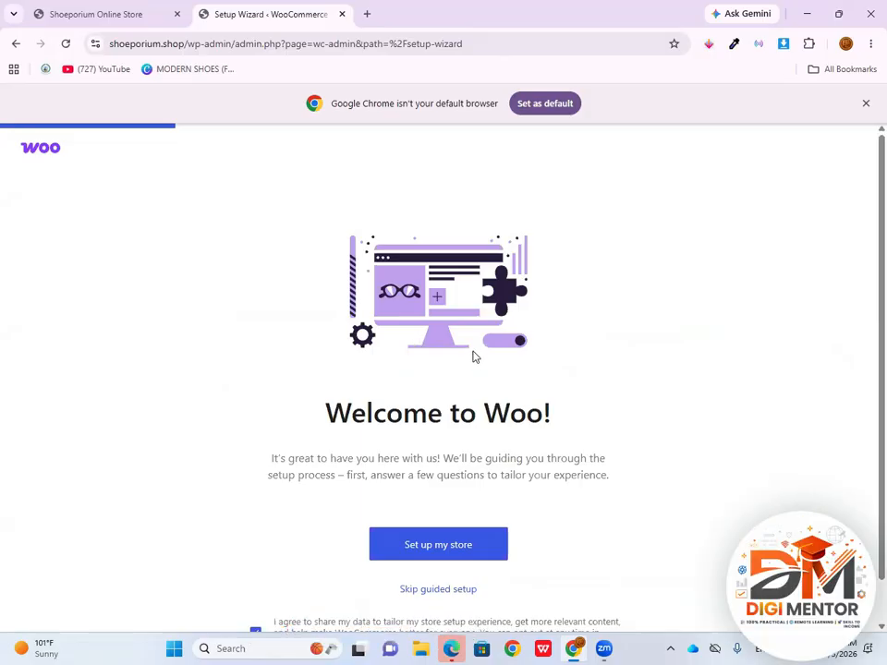
Start the guided WooCommerce store setup and continue with "I'm just starting my business" as the user profile
scroll(474, 357, down, 1)
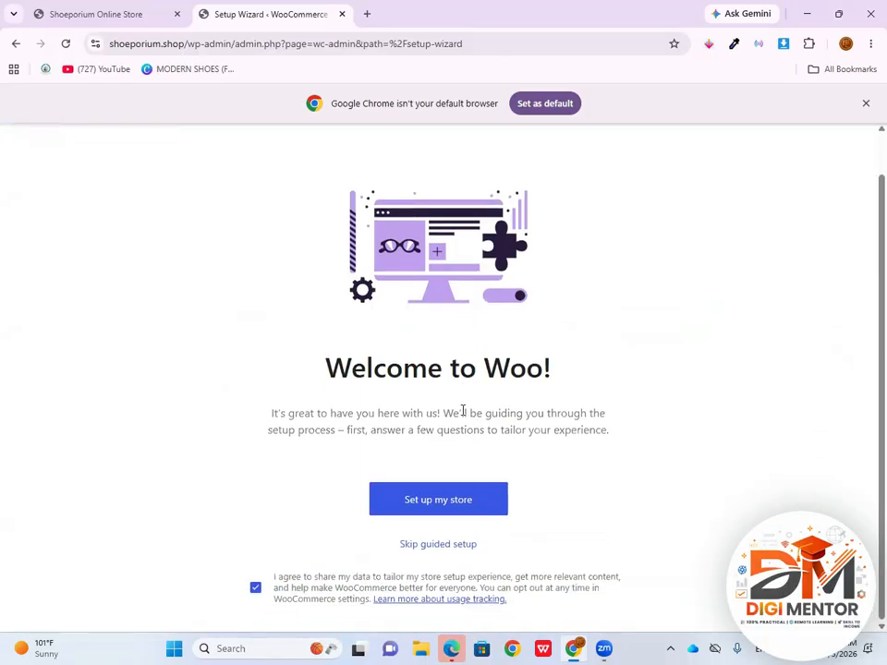
click(443, 500)
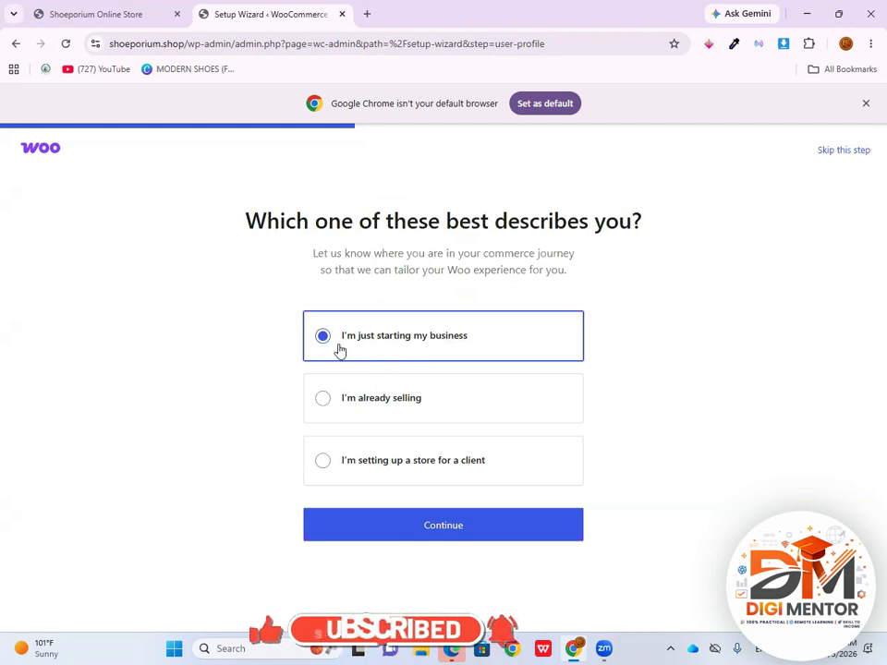
click(457, 533)
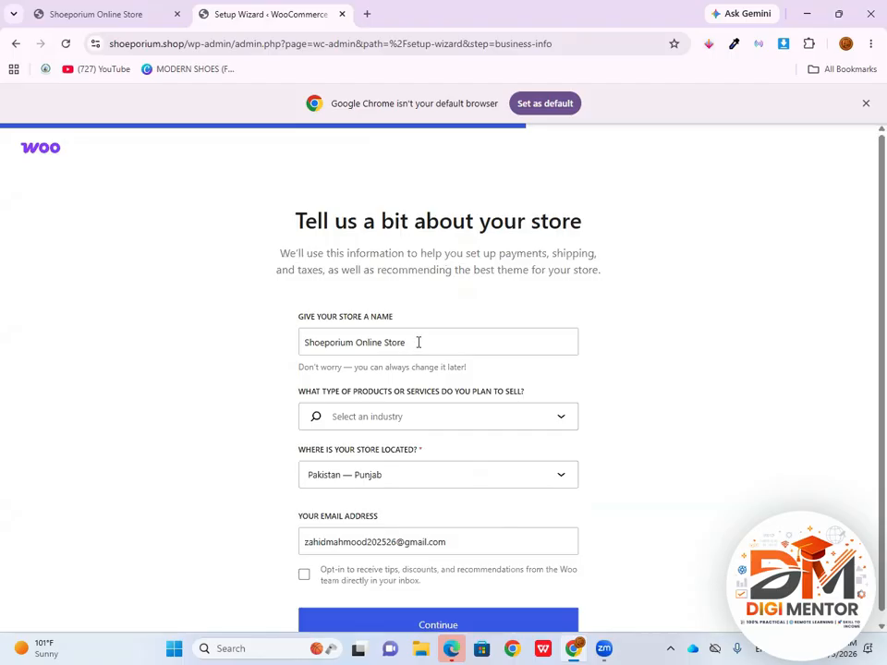
Keep Shoeporium Online Store as the store name and set the type of products or services to Other
drag(418, 342, 303, 343)
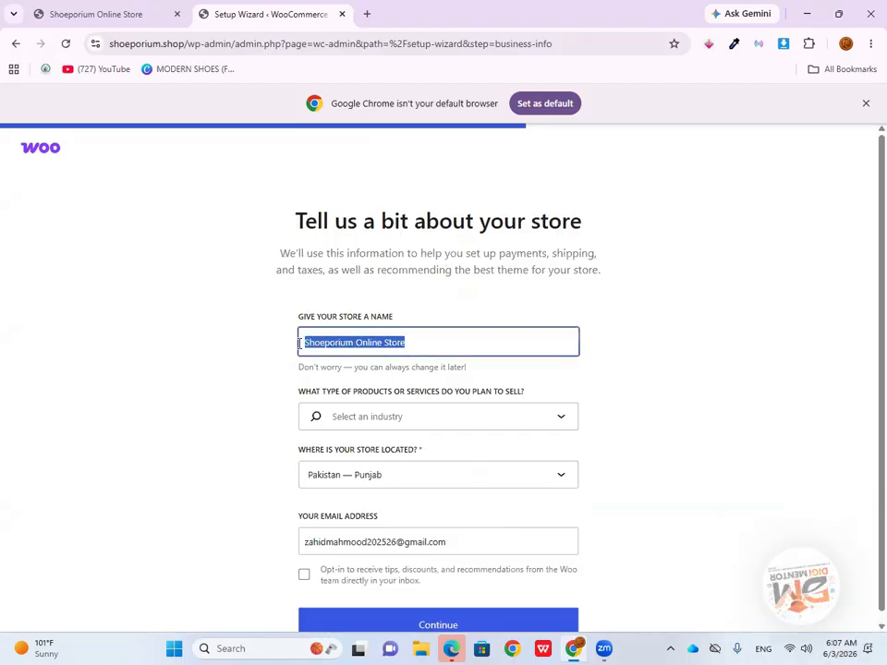
click(414, 347)
drag(425, 344, 309, 344)
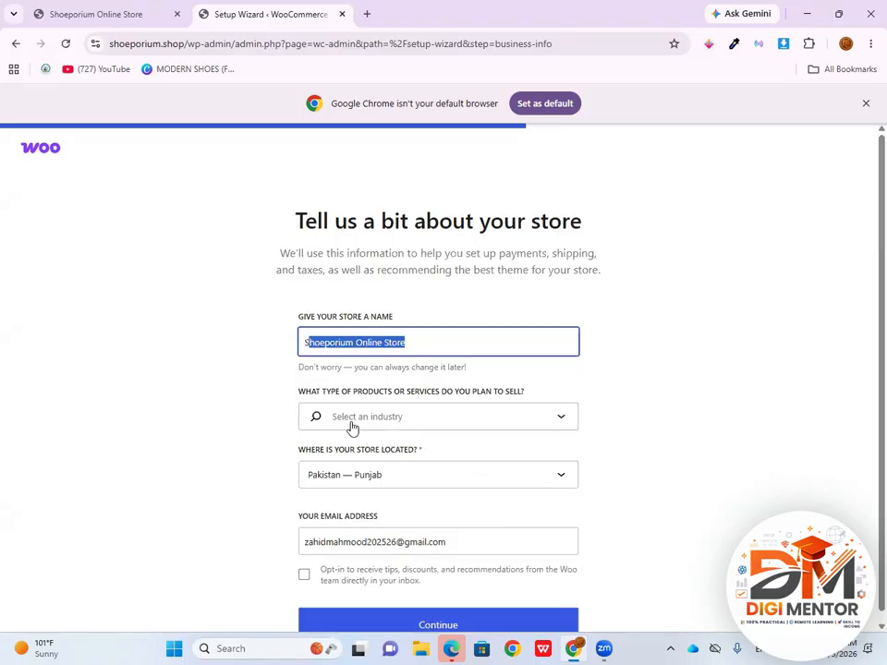
click(552, 424)
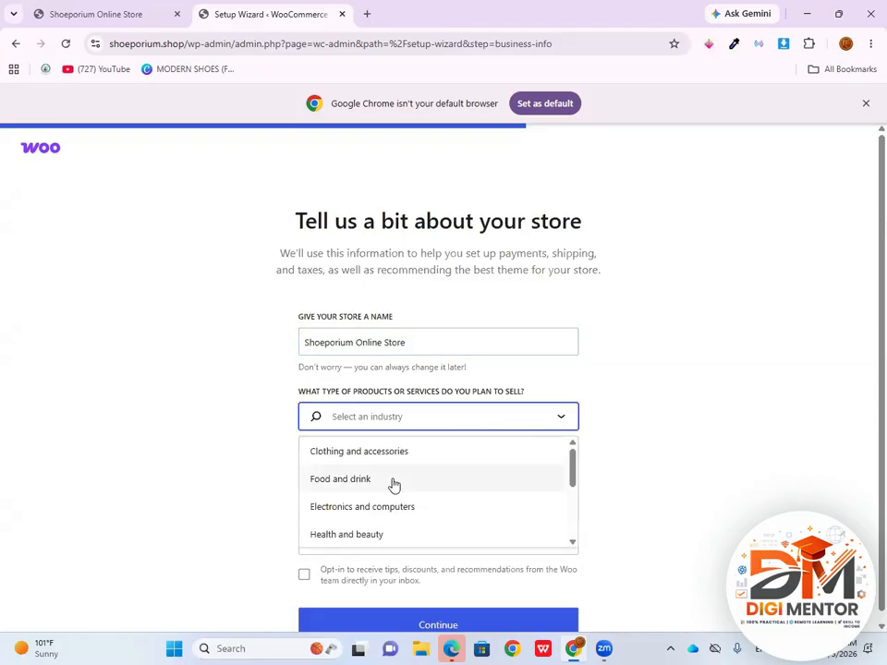
scroll(402, 503, down, 3)
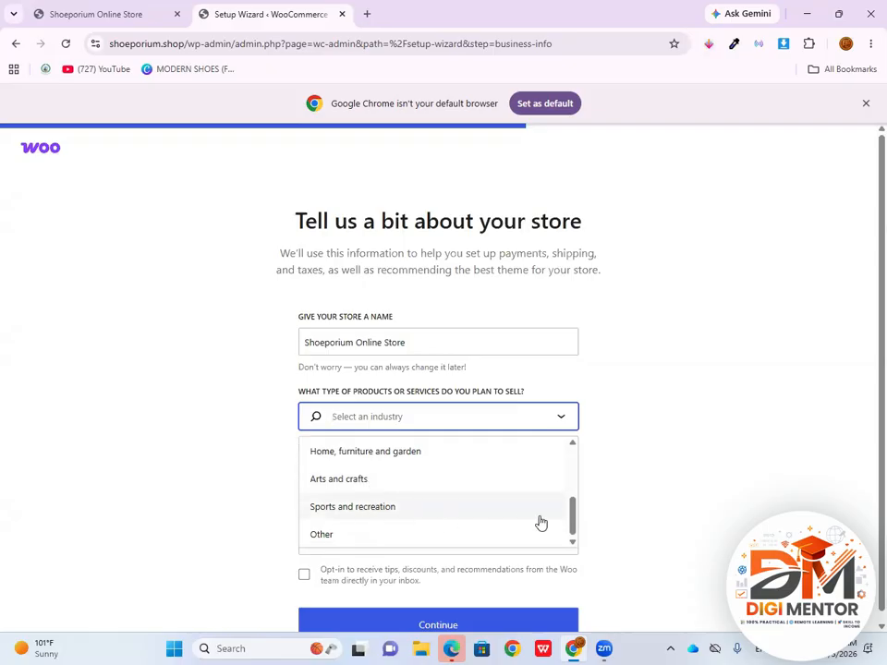
click(570, 515)
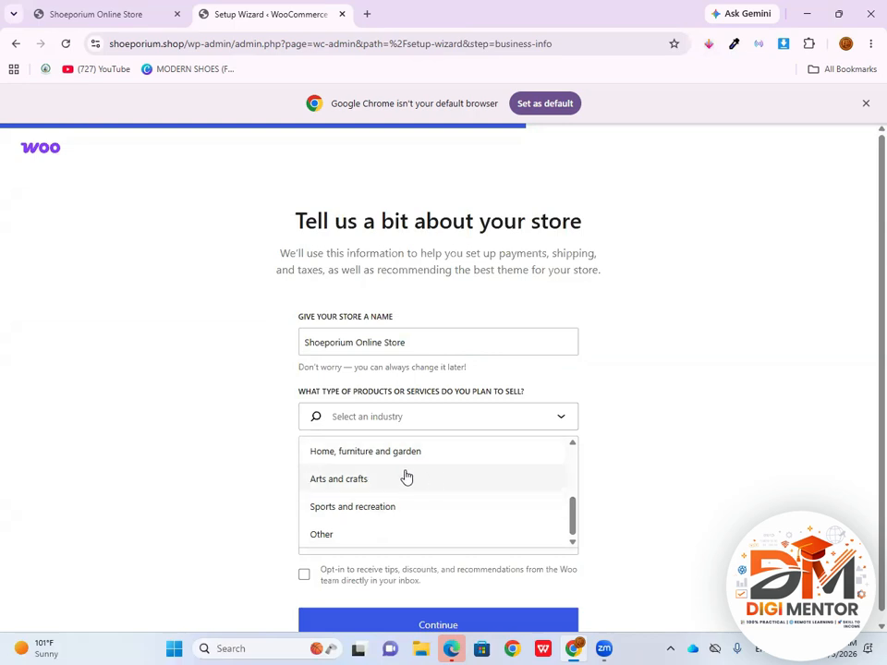
click(318, 539)
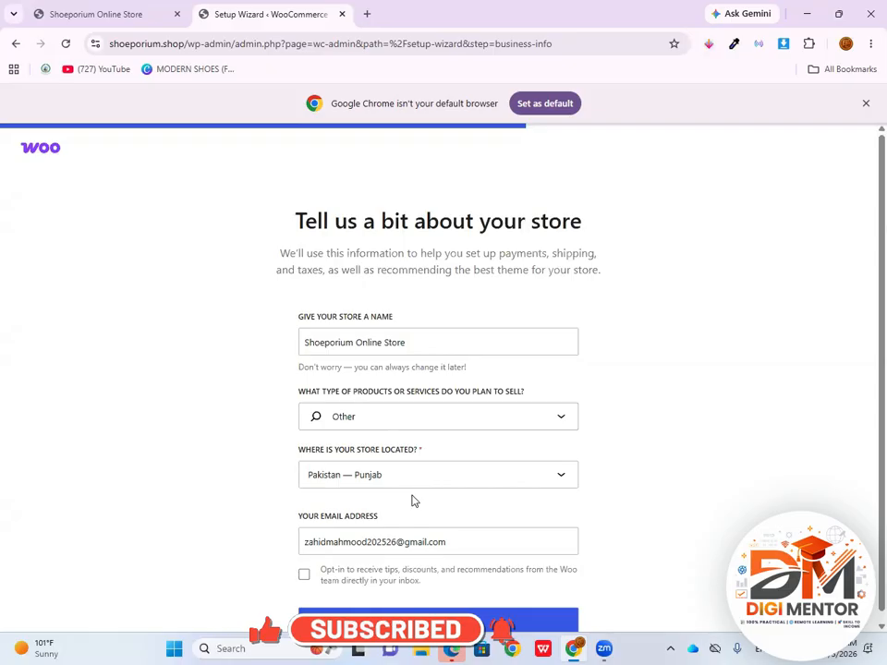
Opt in to tips, discounts and recommendations from the Woo team by e-mail, and submit the store details
scroll(412, 501, down, 1)
drag(444, 533, 303, 533)
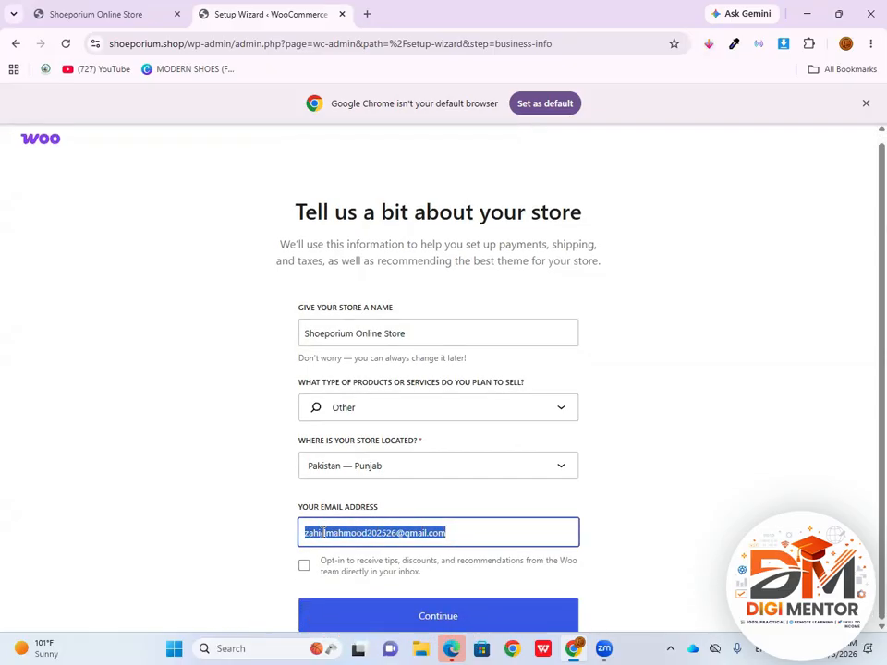
click(388, 532)
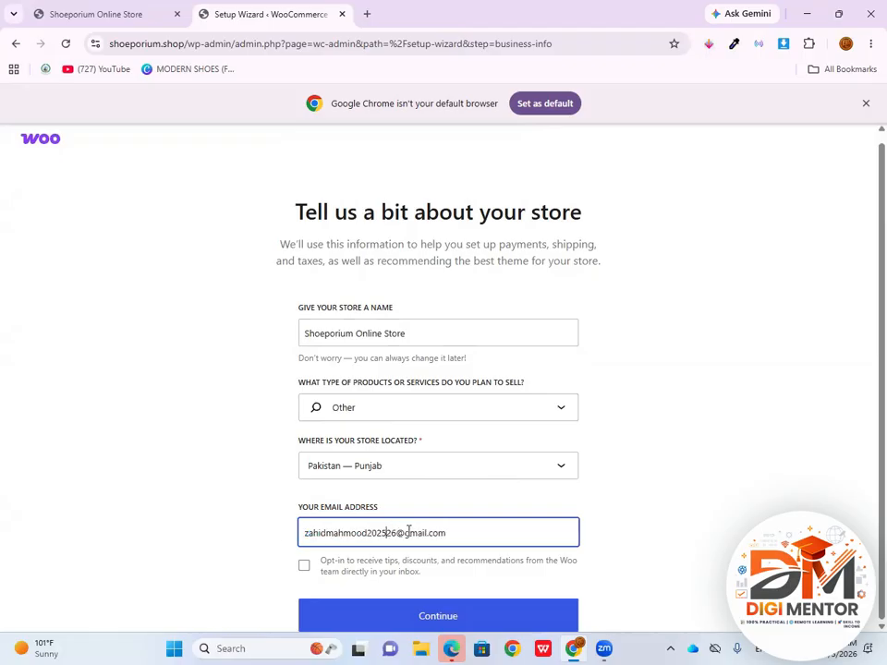
click(304, 568)
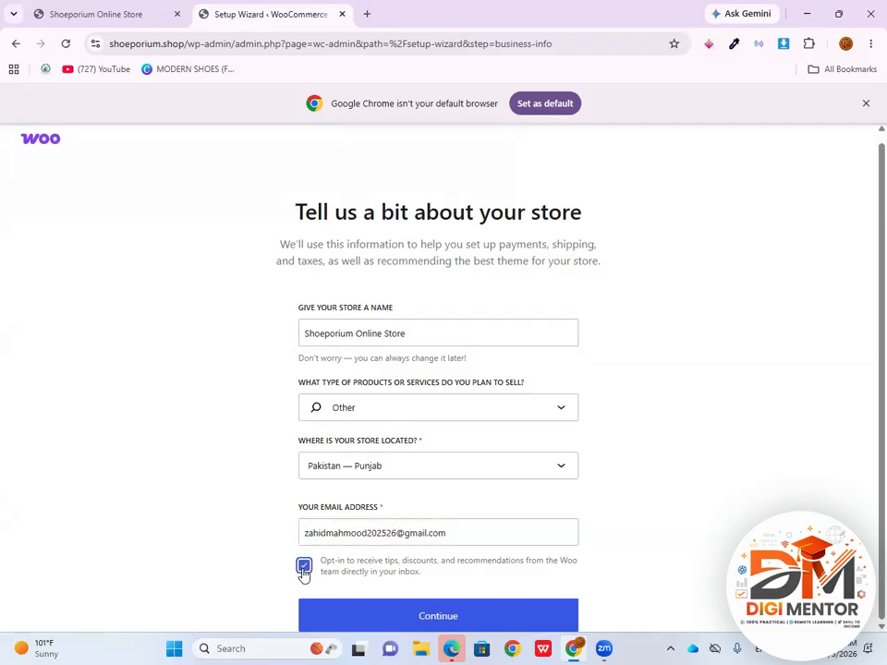
click(523, 615)
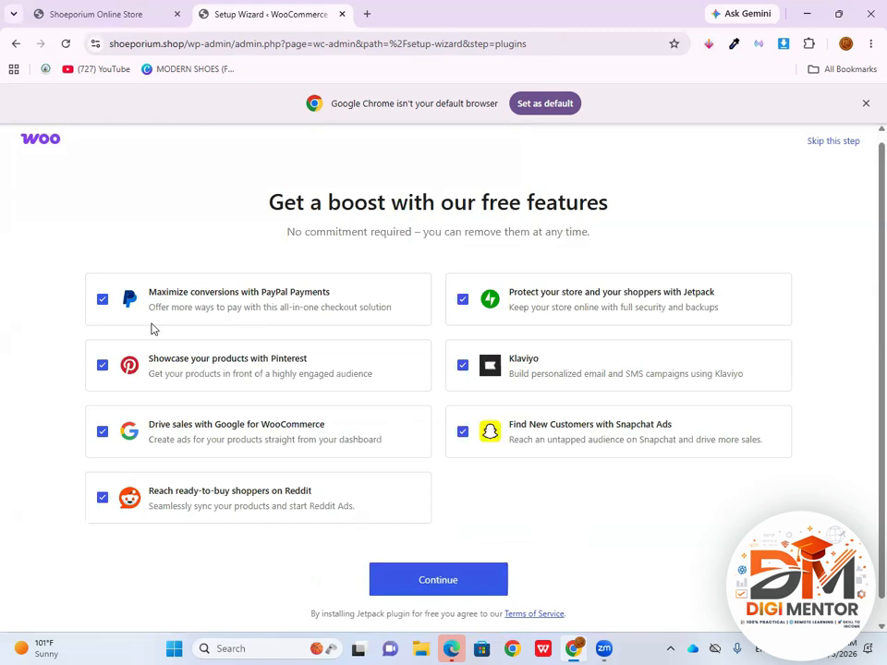
Deselect all the offered free features, from PayPal Payments and Pinterest to Klaviyo and Jetpack, and finish the store setup
click(104, 301)
click(103, 366)
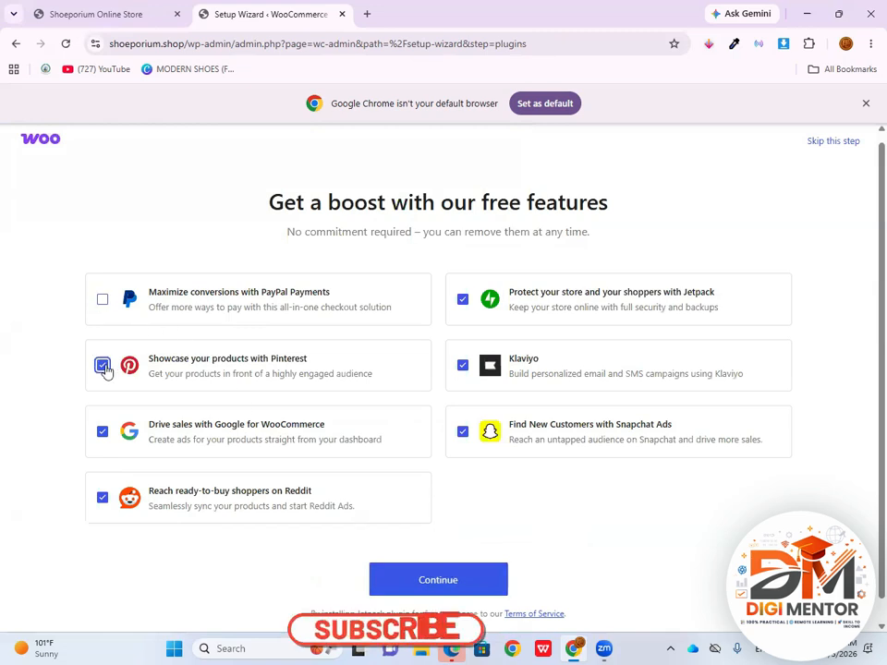
click(103, 433)
click(103, 497)
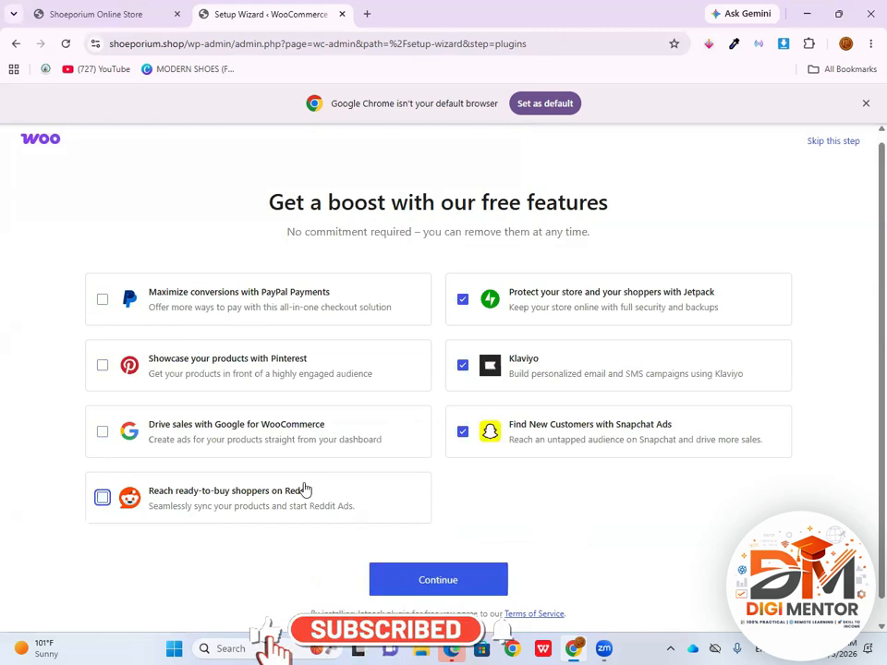
click(463, 433)
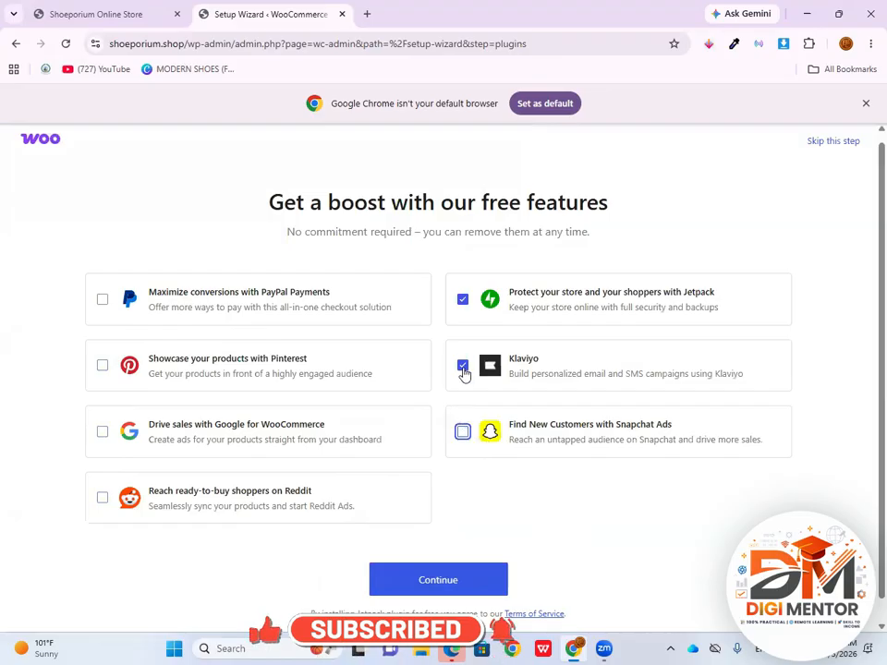
click(463, 366)
click(462, 301)
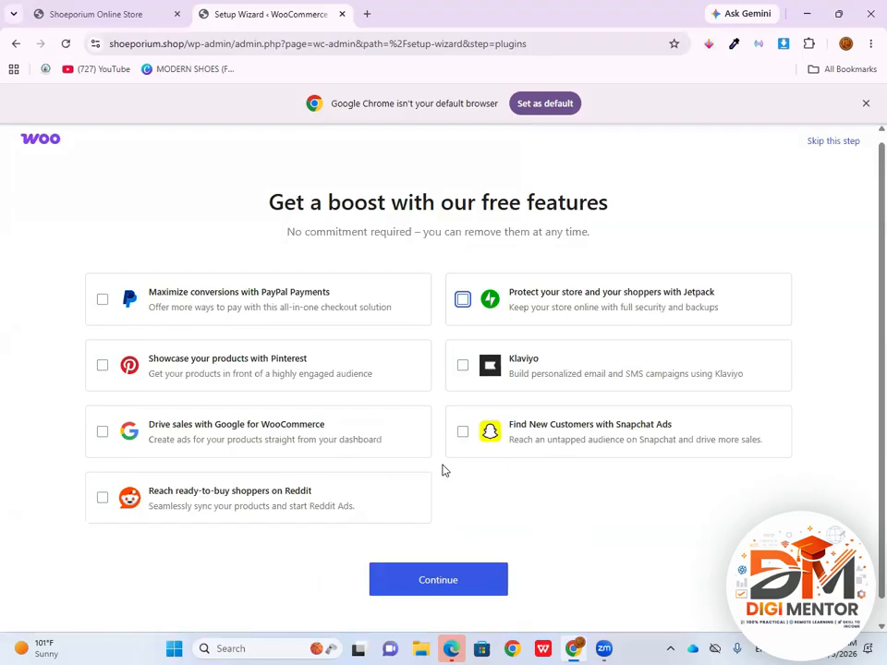
click(457, 583)
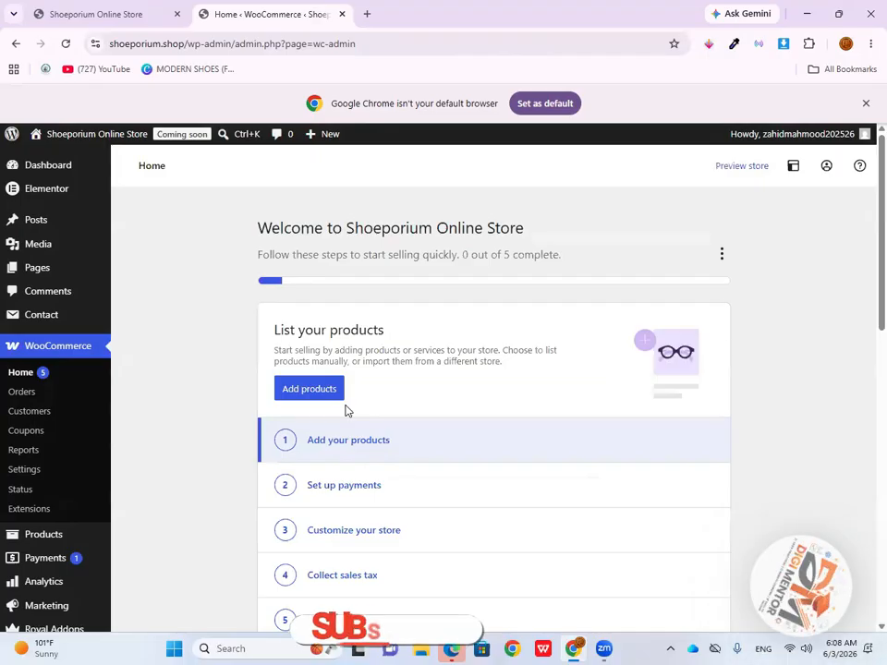
Go from the WooCommerce home page to adding a new plugin and search the plugin directory for "varition"
scroll(310, 412, down, 3)
scroll(317, 442, up, 3)
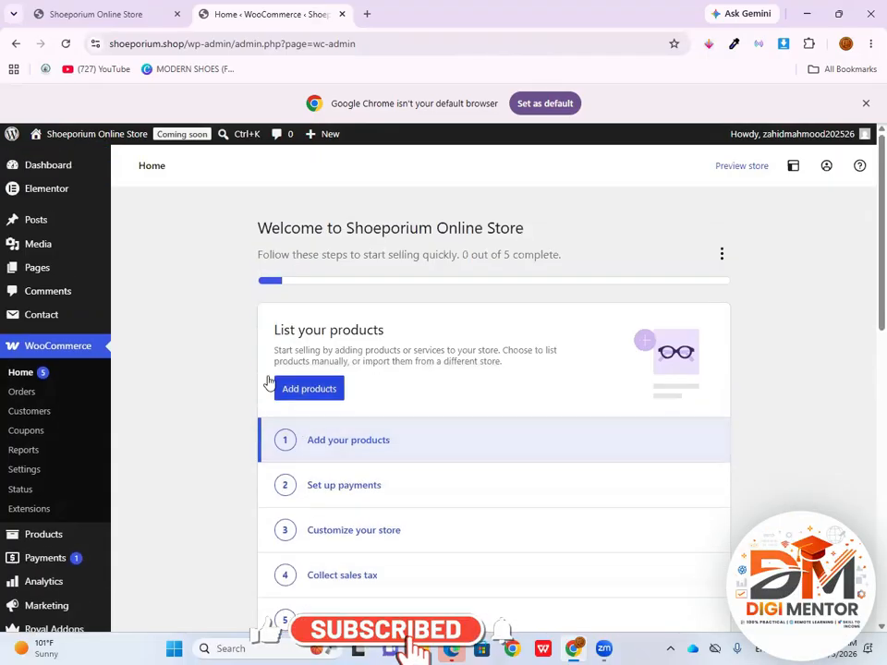
scroll(78, 520, down, 3)
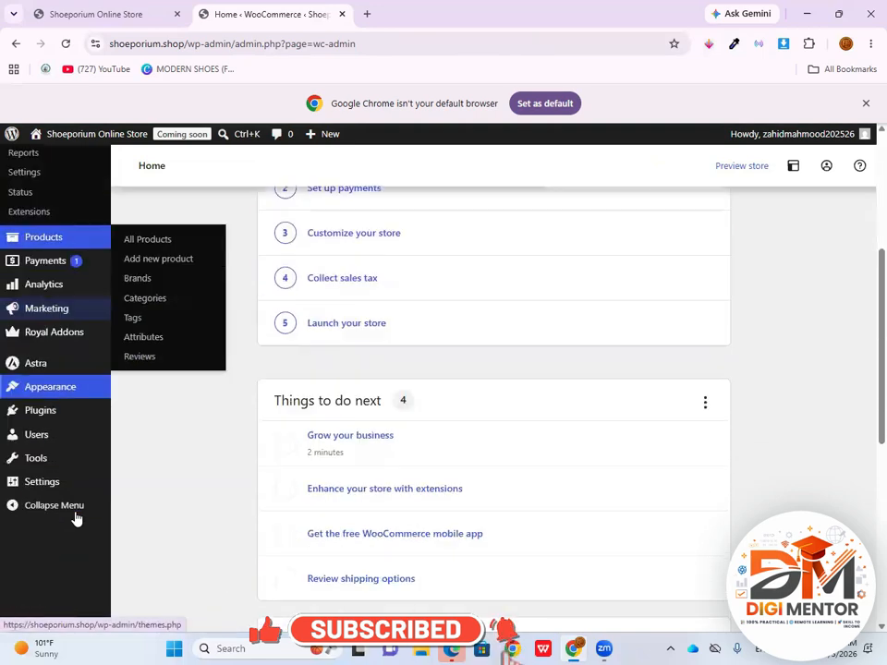
scroll(72, 499, down, 1)
click(47, 363)
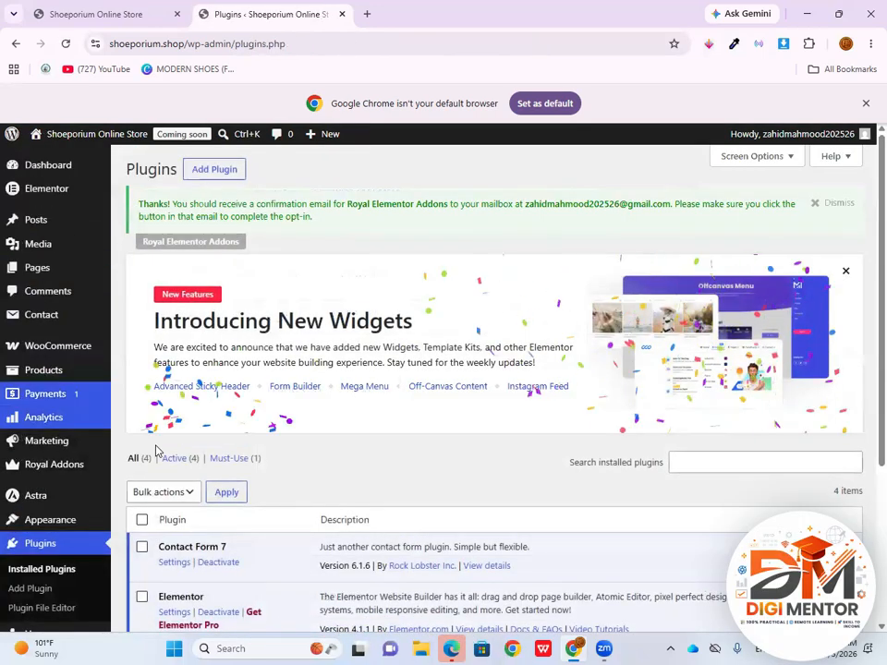
click(234, 180)
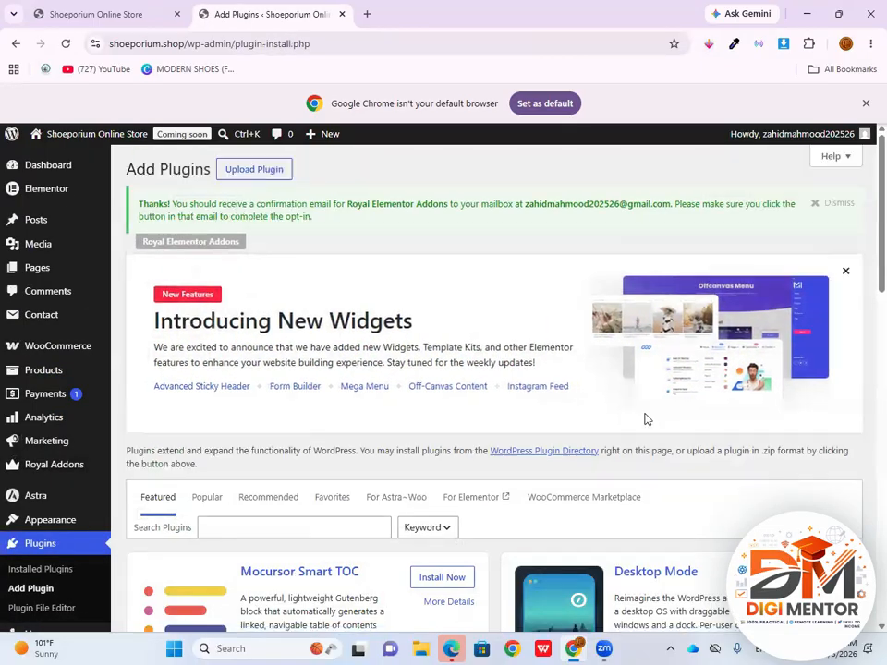
scroll(647, 420, down, 3)
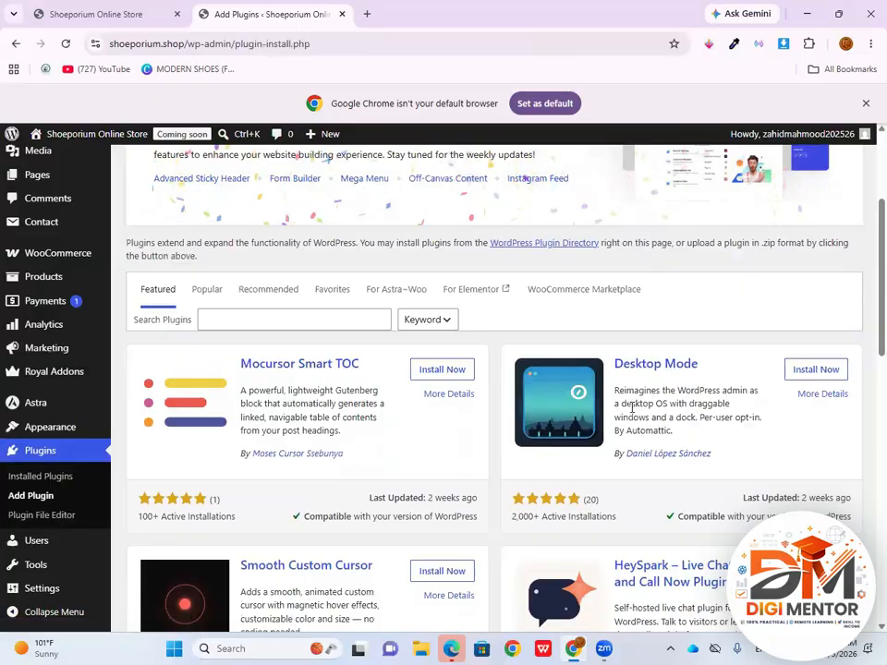
scroll(632, 408, up, 2)
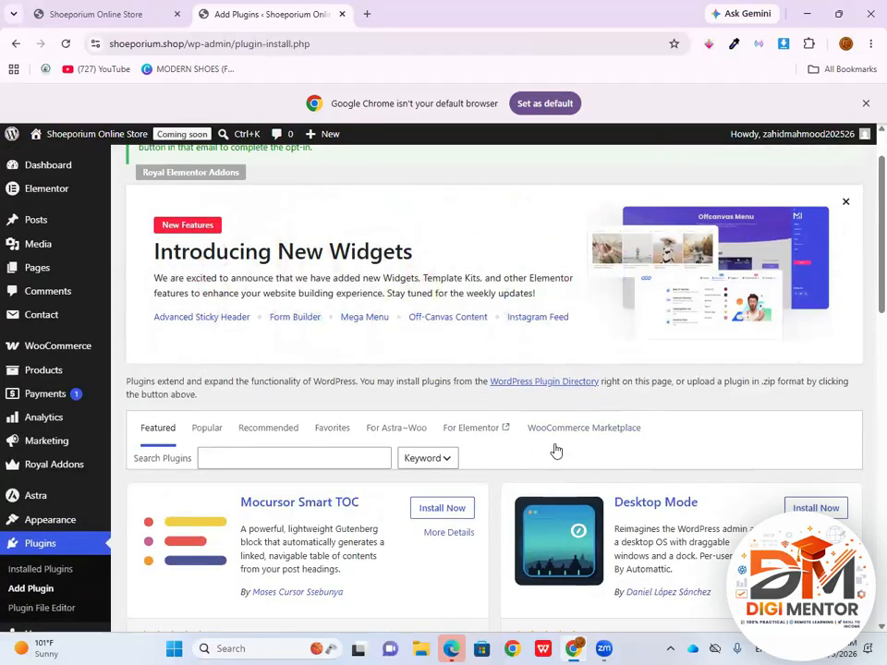
click(293, 457)
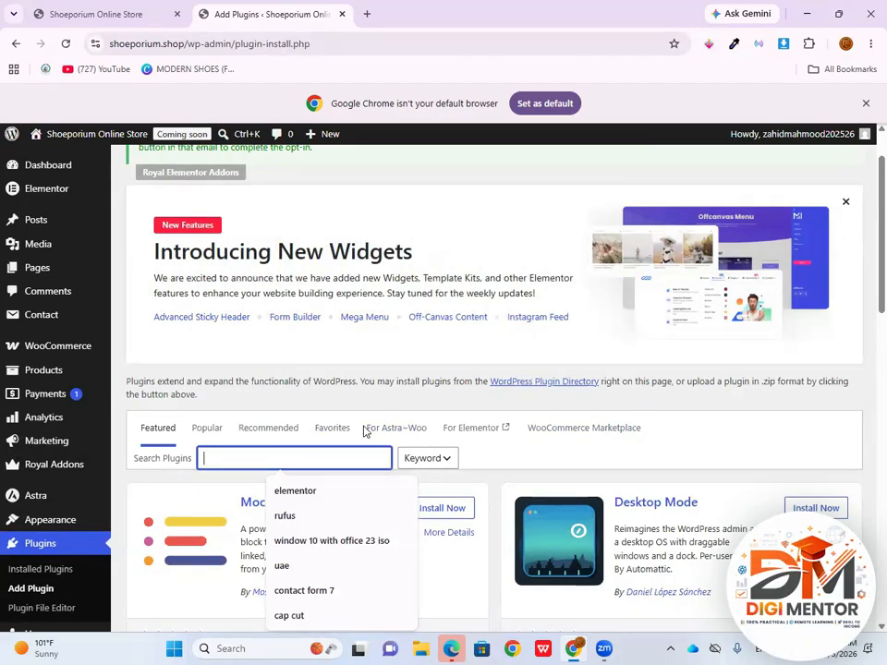
text(varition)
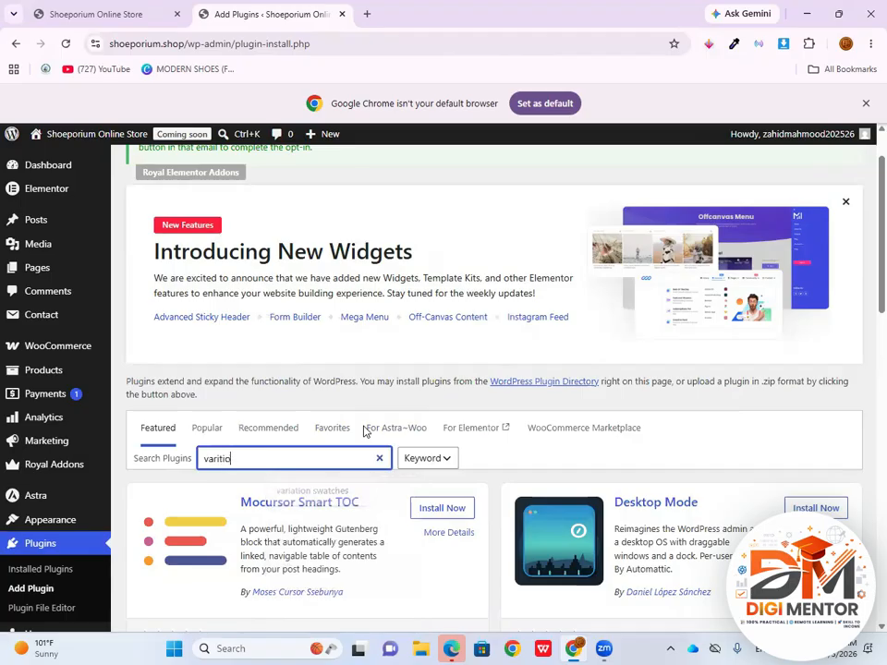
Install and activate Variation Swatches for WooCommerce Stores by enweby, and allow its update notifications
scroll(460, 465, down, 5)
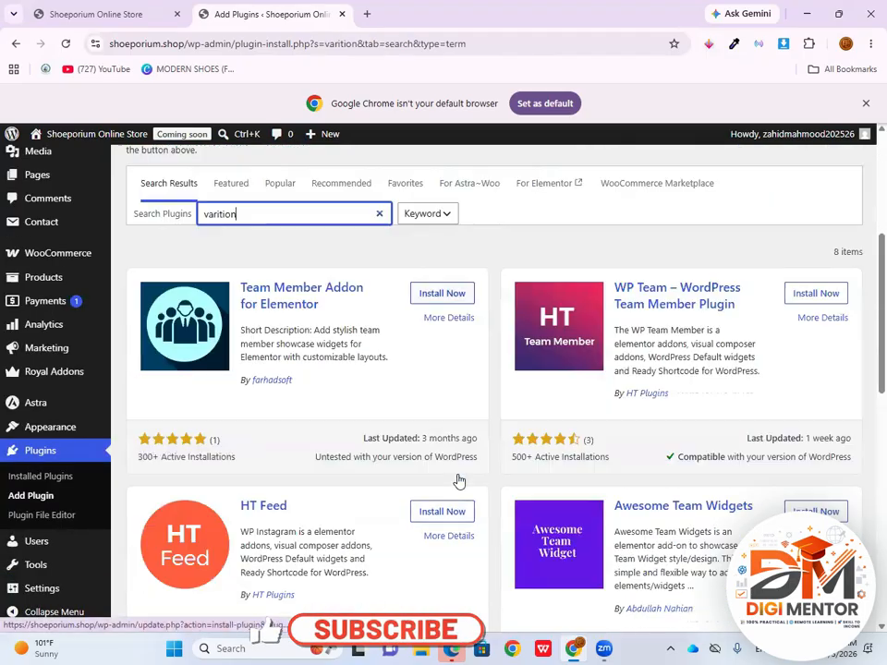
scroll(369, 434, down, 5)
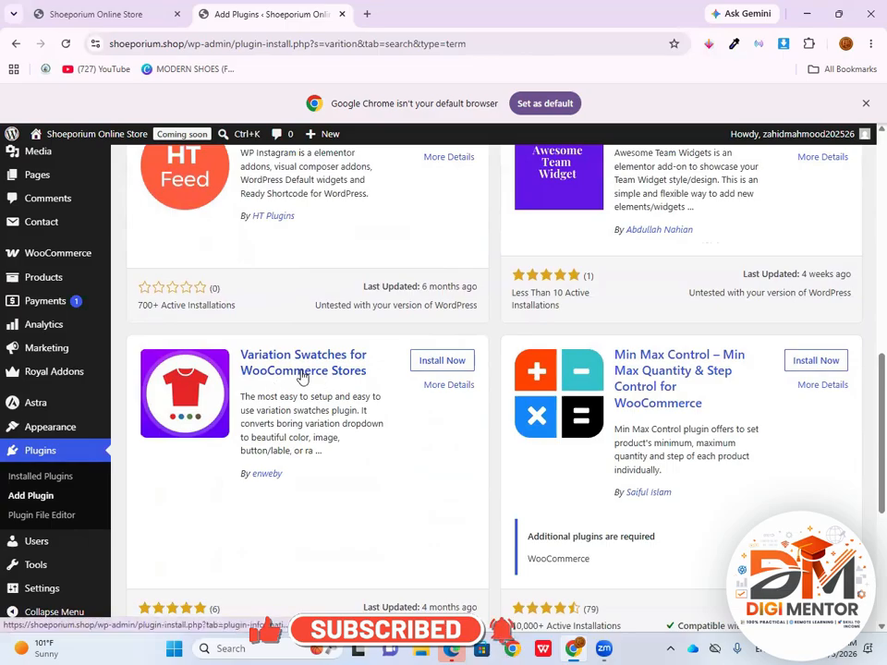
click(443, 361)
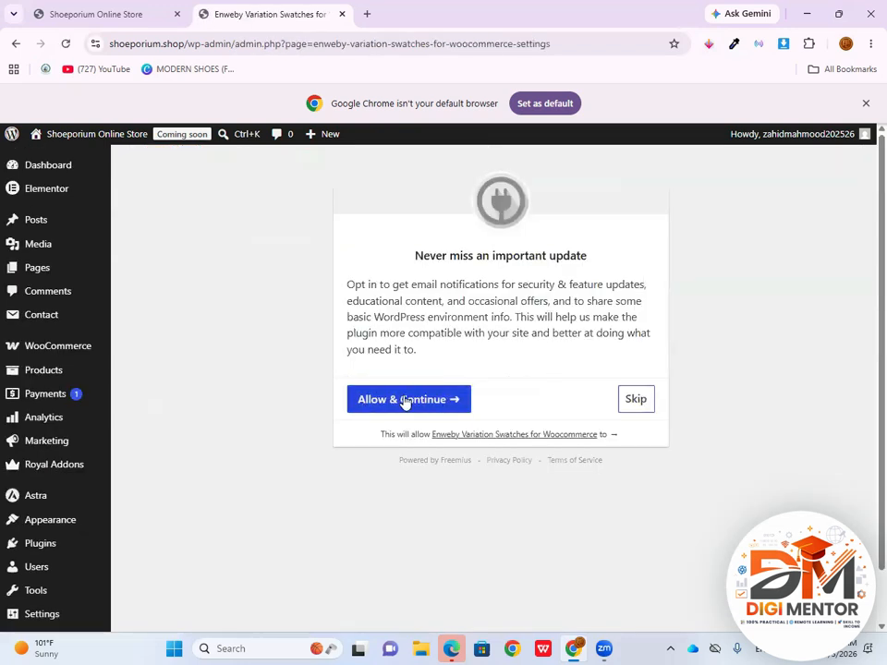
click(388, 405)
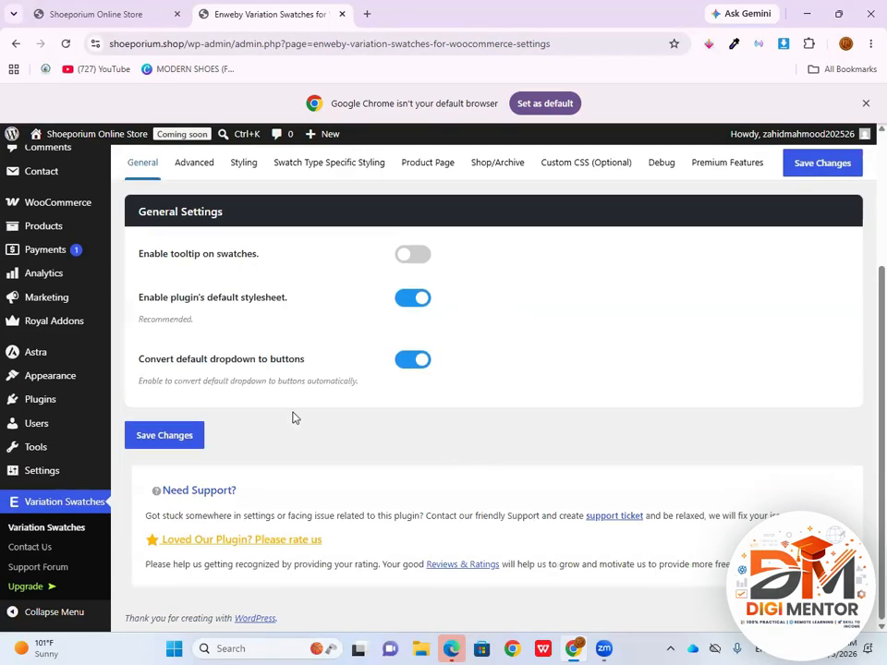
Go from the Variation Swatches settings to adding a new plugin and search the plugin directory for "wishlist"
scroll(459, 439, up, 3)
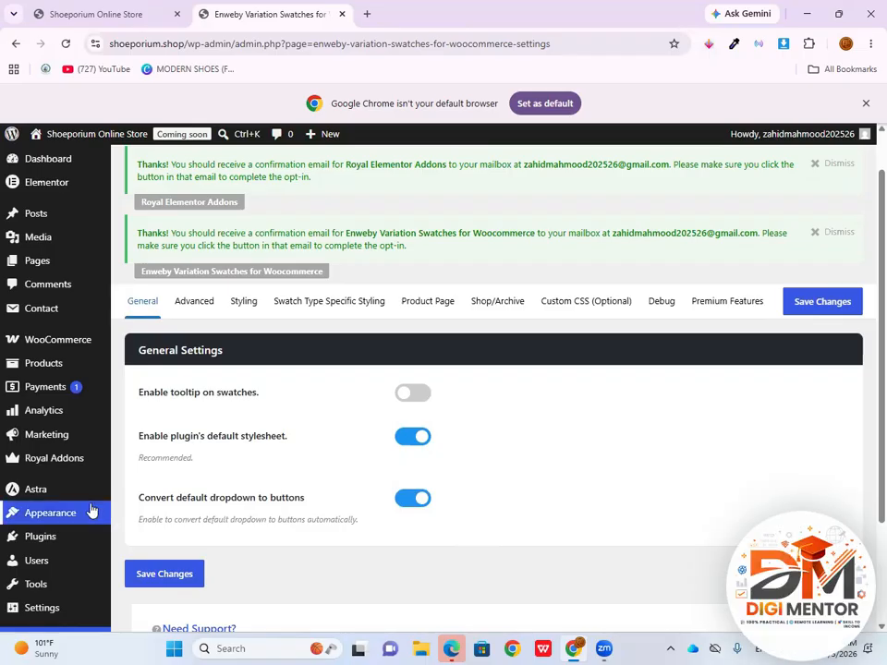
scroll(88, 499, down, 2)
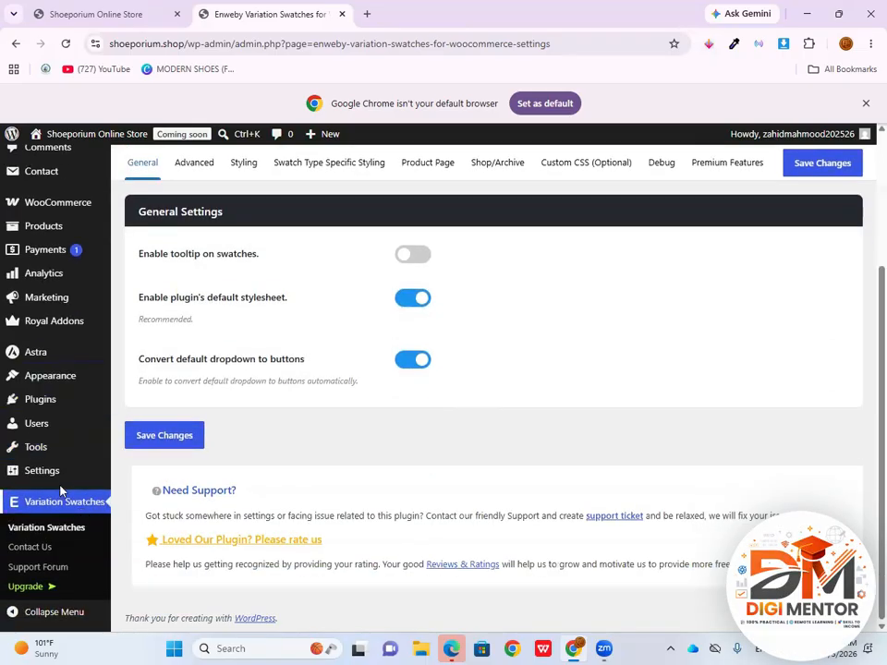
click(52, 404)
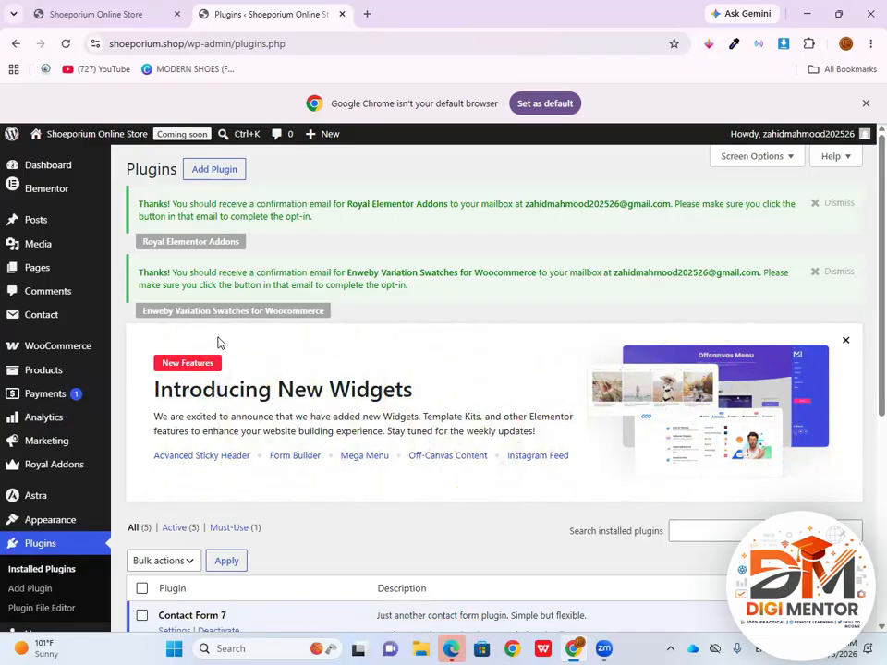
click(213, 174)
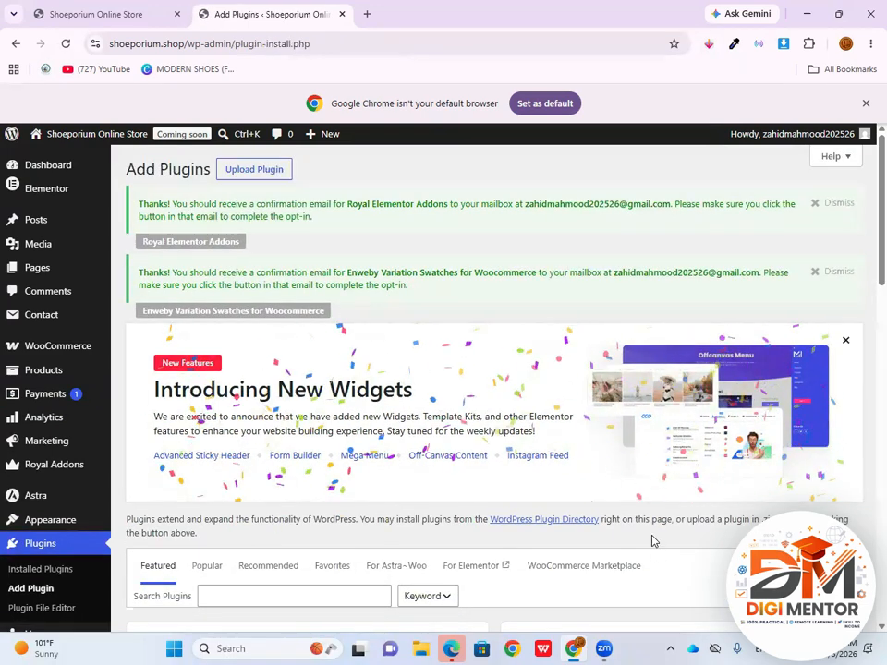
scroll(676, 407, down, 2)
click(242, 388)
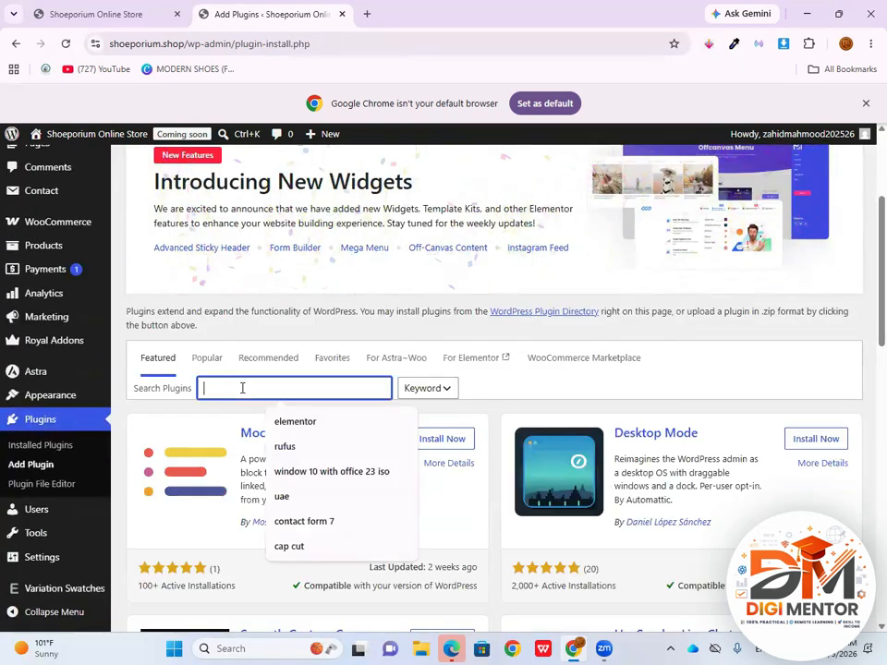
text(wishlist)
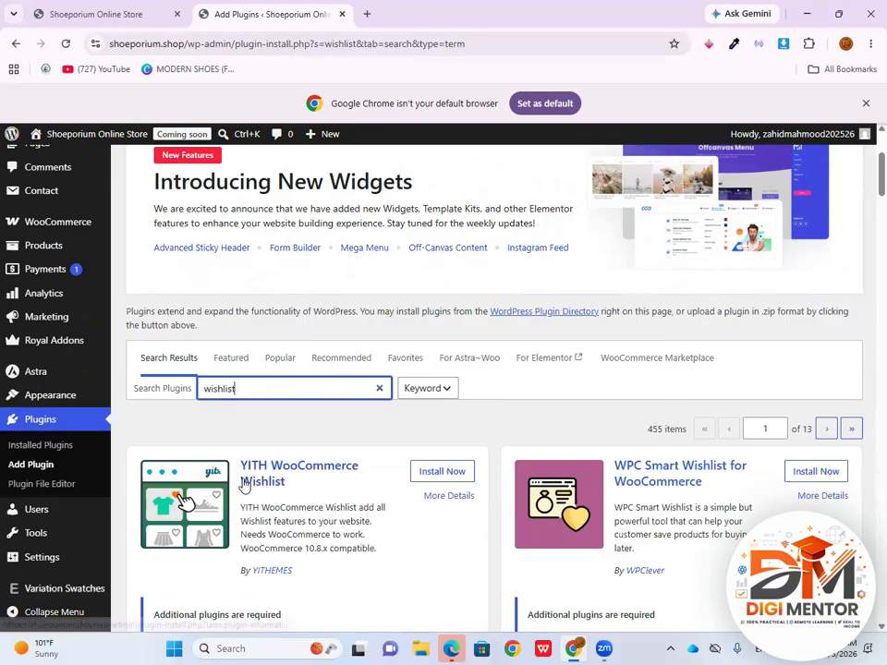
Install and activate the TI WooCommerce Wishlist plugin by templateinvaders
scroll(259, 489, down, 3)
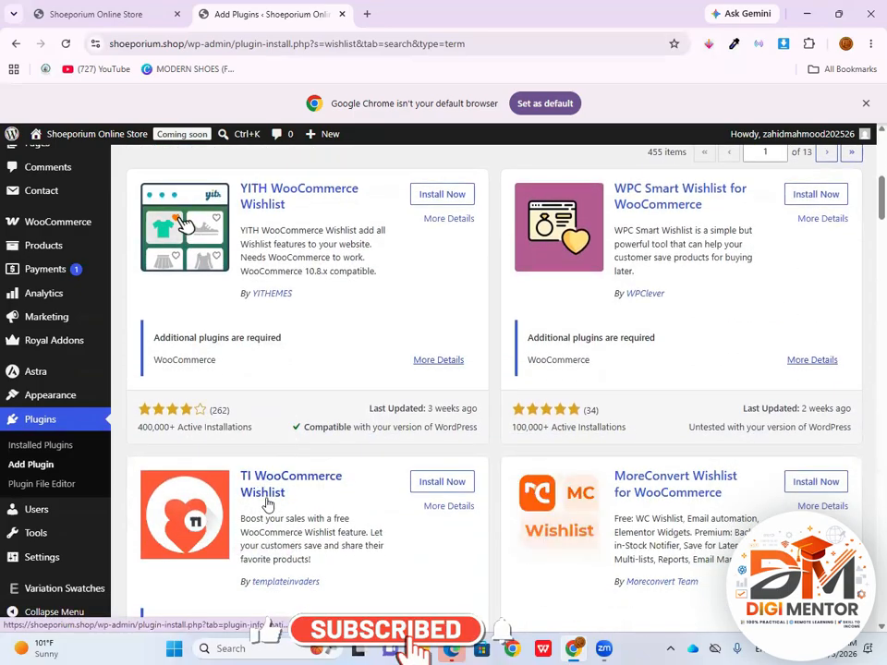
click(437, 488)
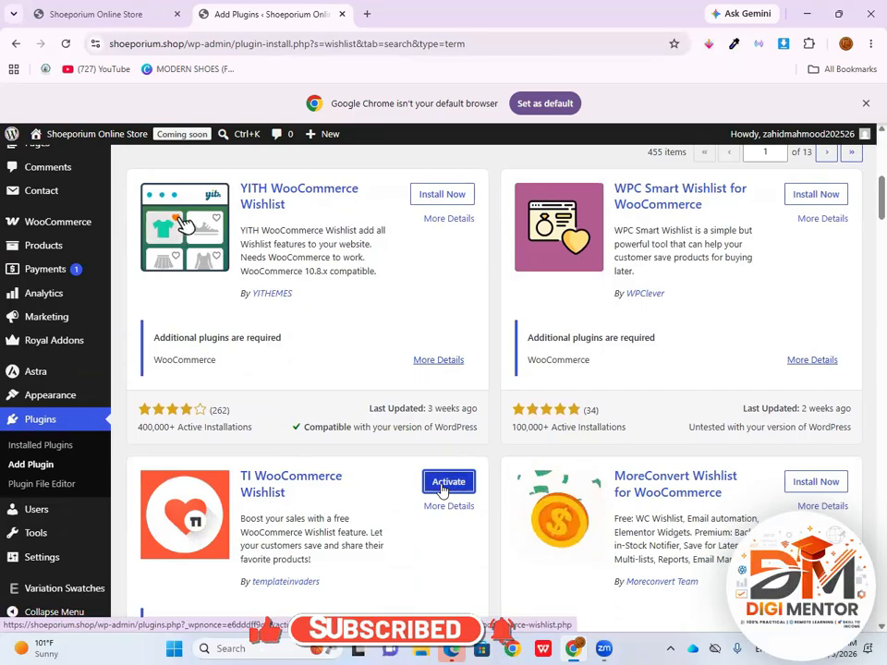
click(440, 489)
Start the TI Wishlist setup wizard, skip its steps from page setup through sharing, and return to the WordPress dashboard
scroll(434, 343, down, 3)
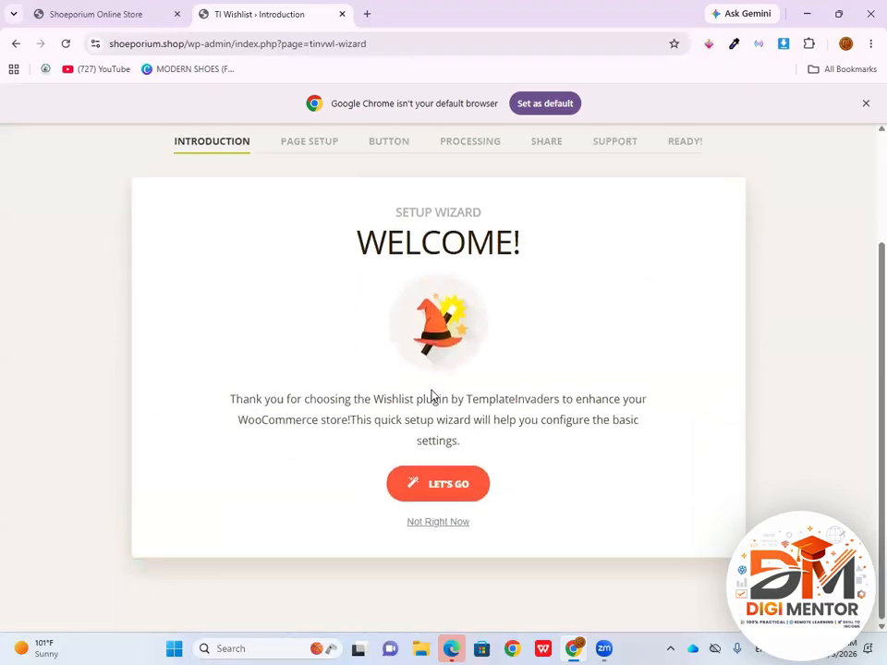
click(440, 495)
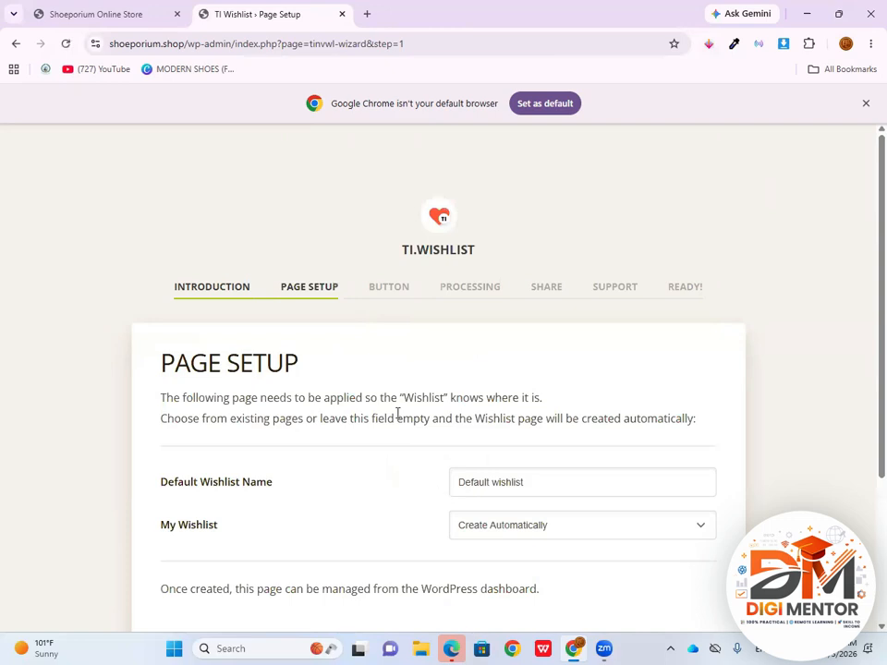
scroll(397, 414, down, 2)
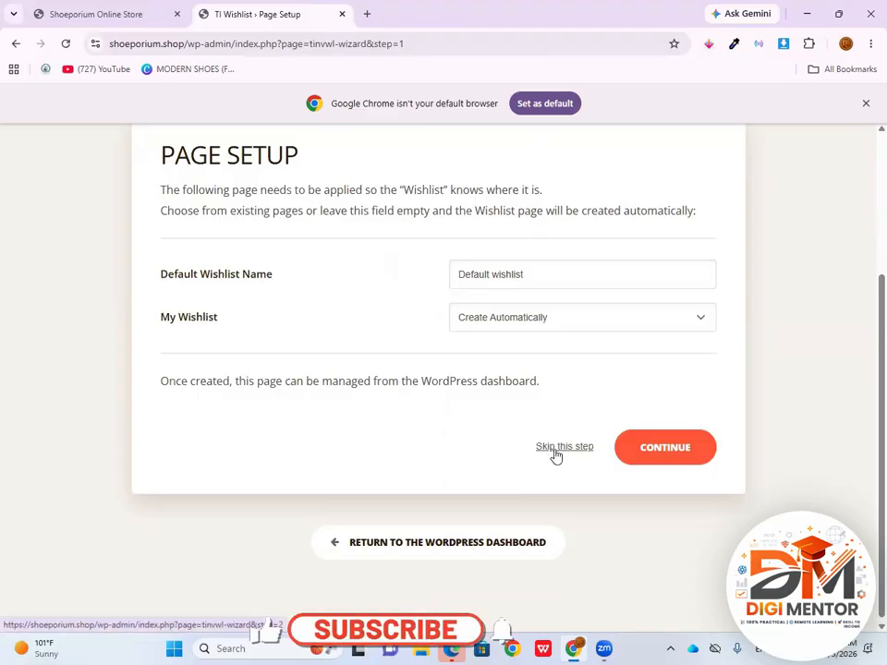
click(563, 448)
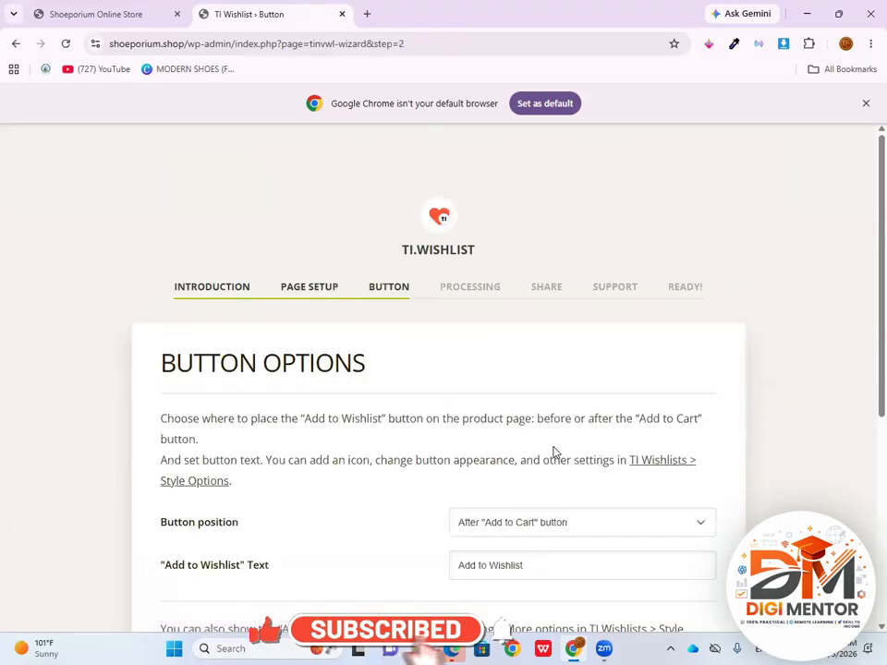
scroll(554, 453, down, 5)
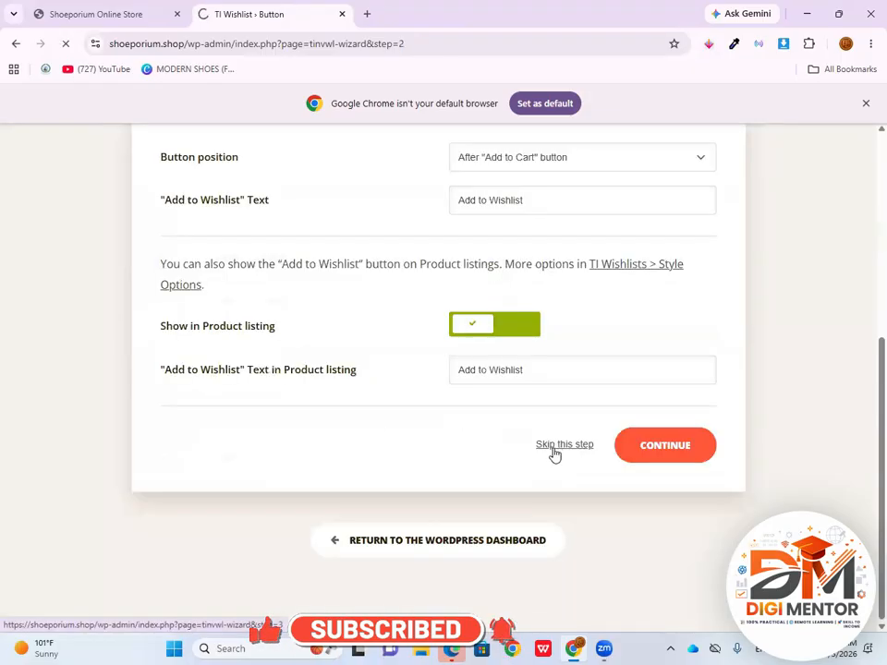
click(555, 450)
scroll(573, 508, down, 2)
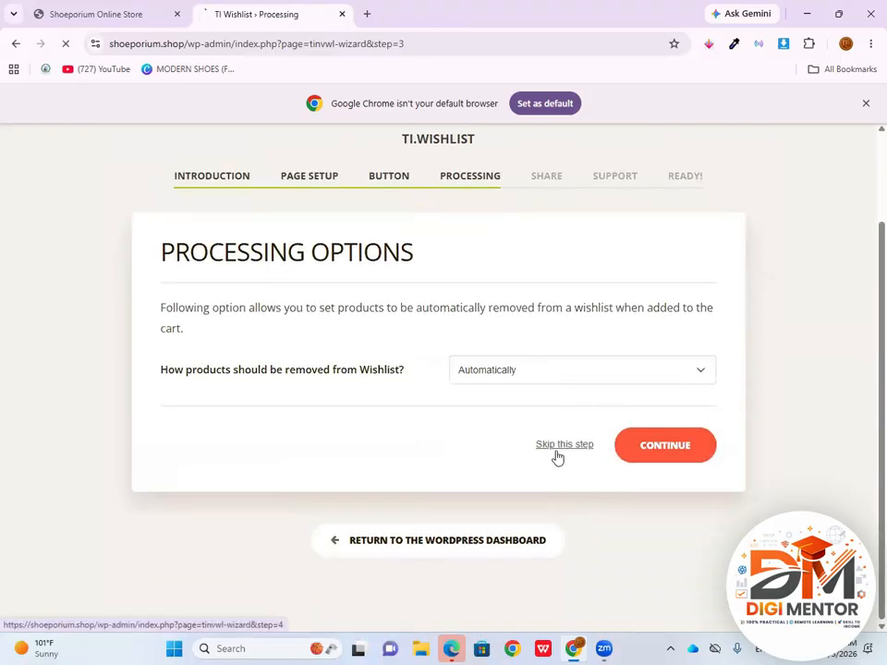
scroll(555, 455, down, 3)
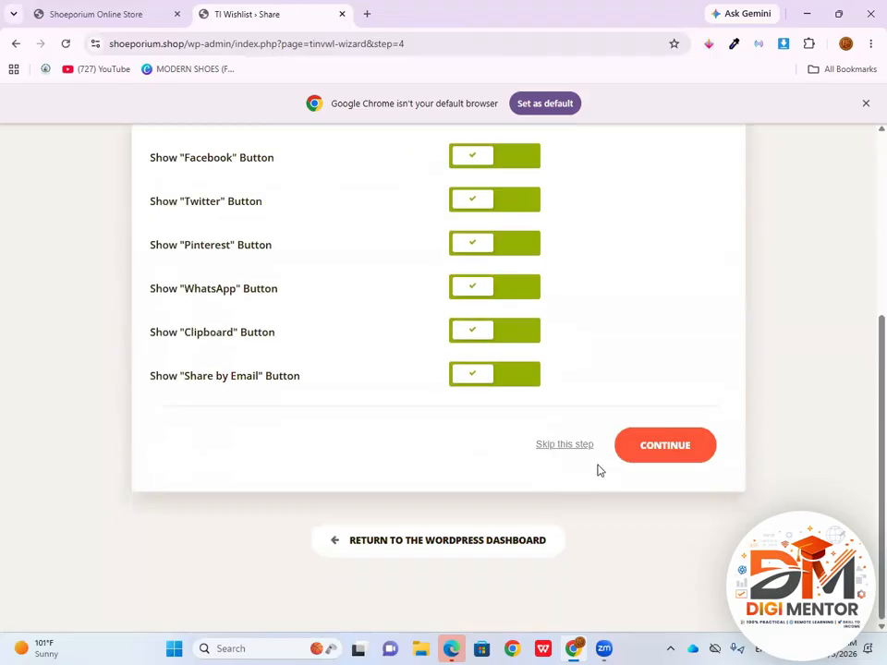
click(566, 446)
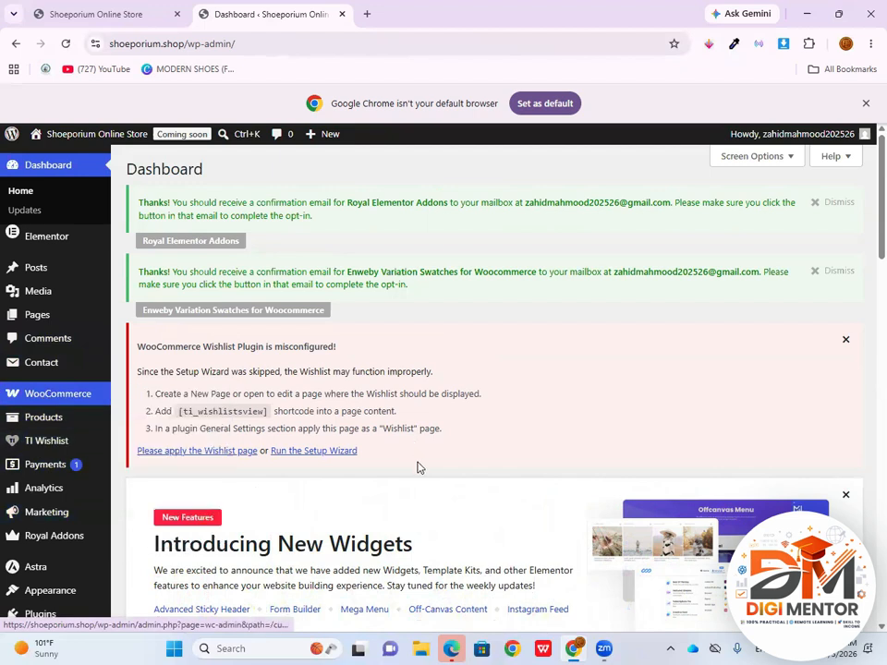
Switch to the Shoeporium storefront, dismiss the browser's split view tip, and reload the page to check the site
click(127, 21)
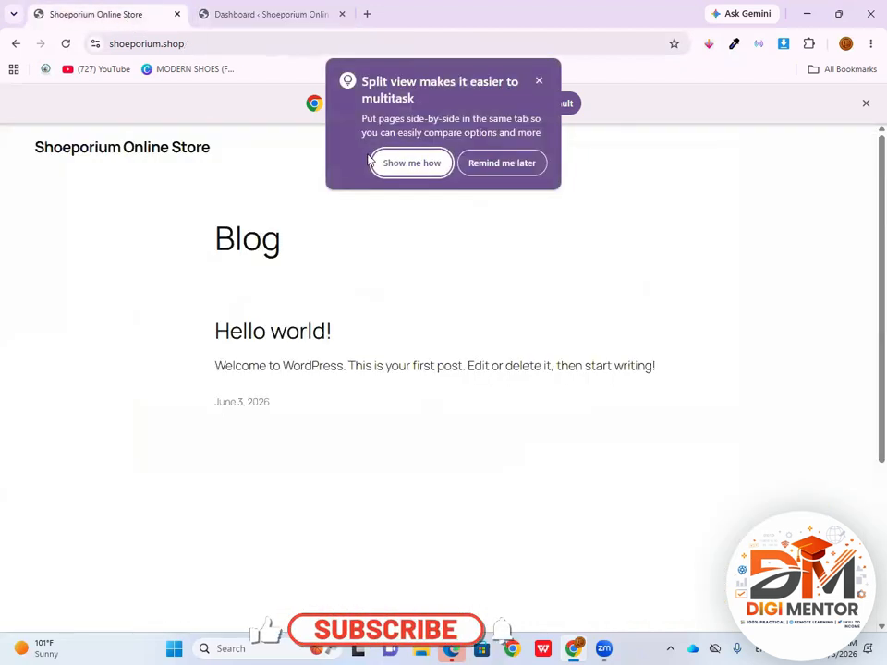
click(411, 164)
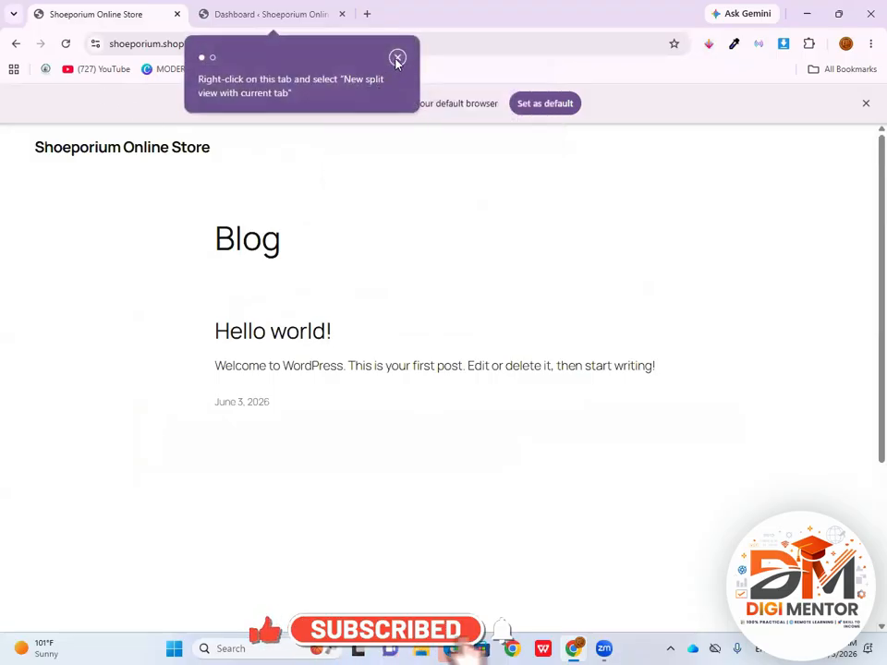
click(397, 57)
click(67, 43)
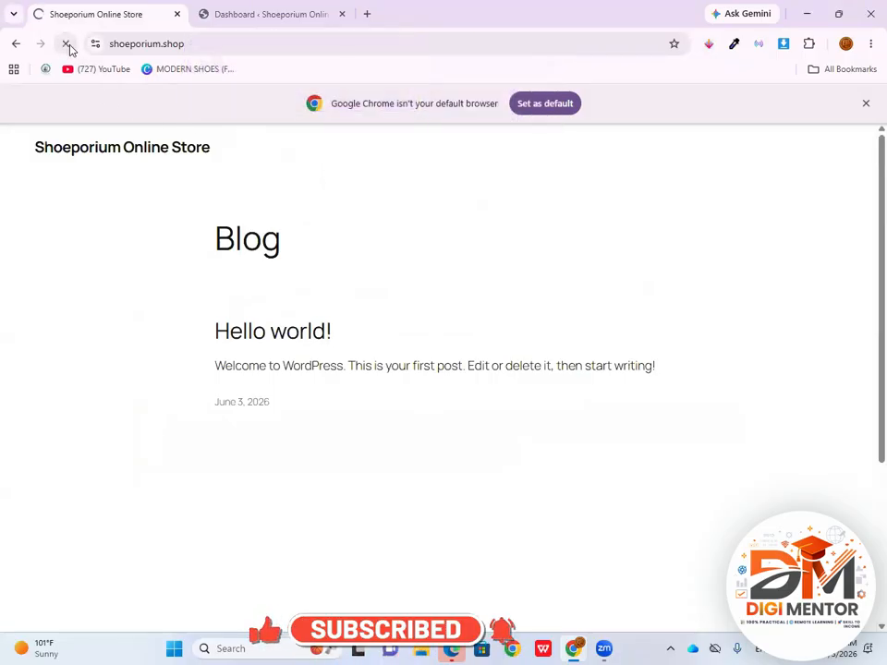